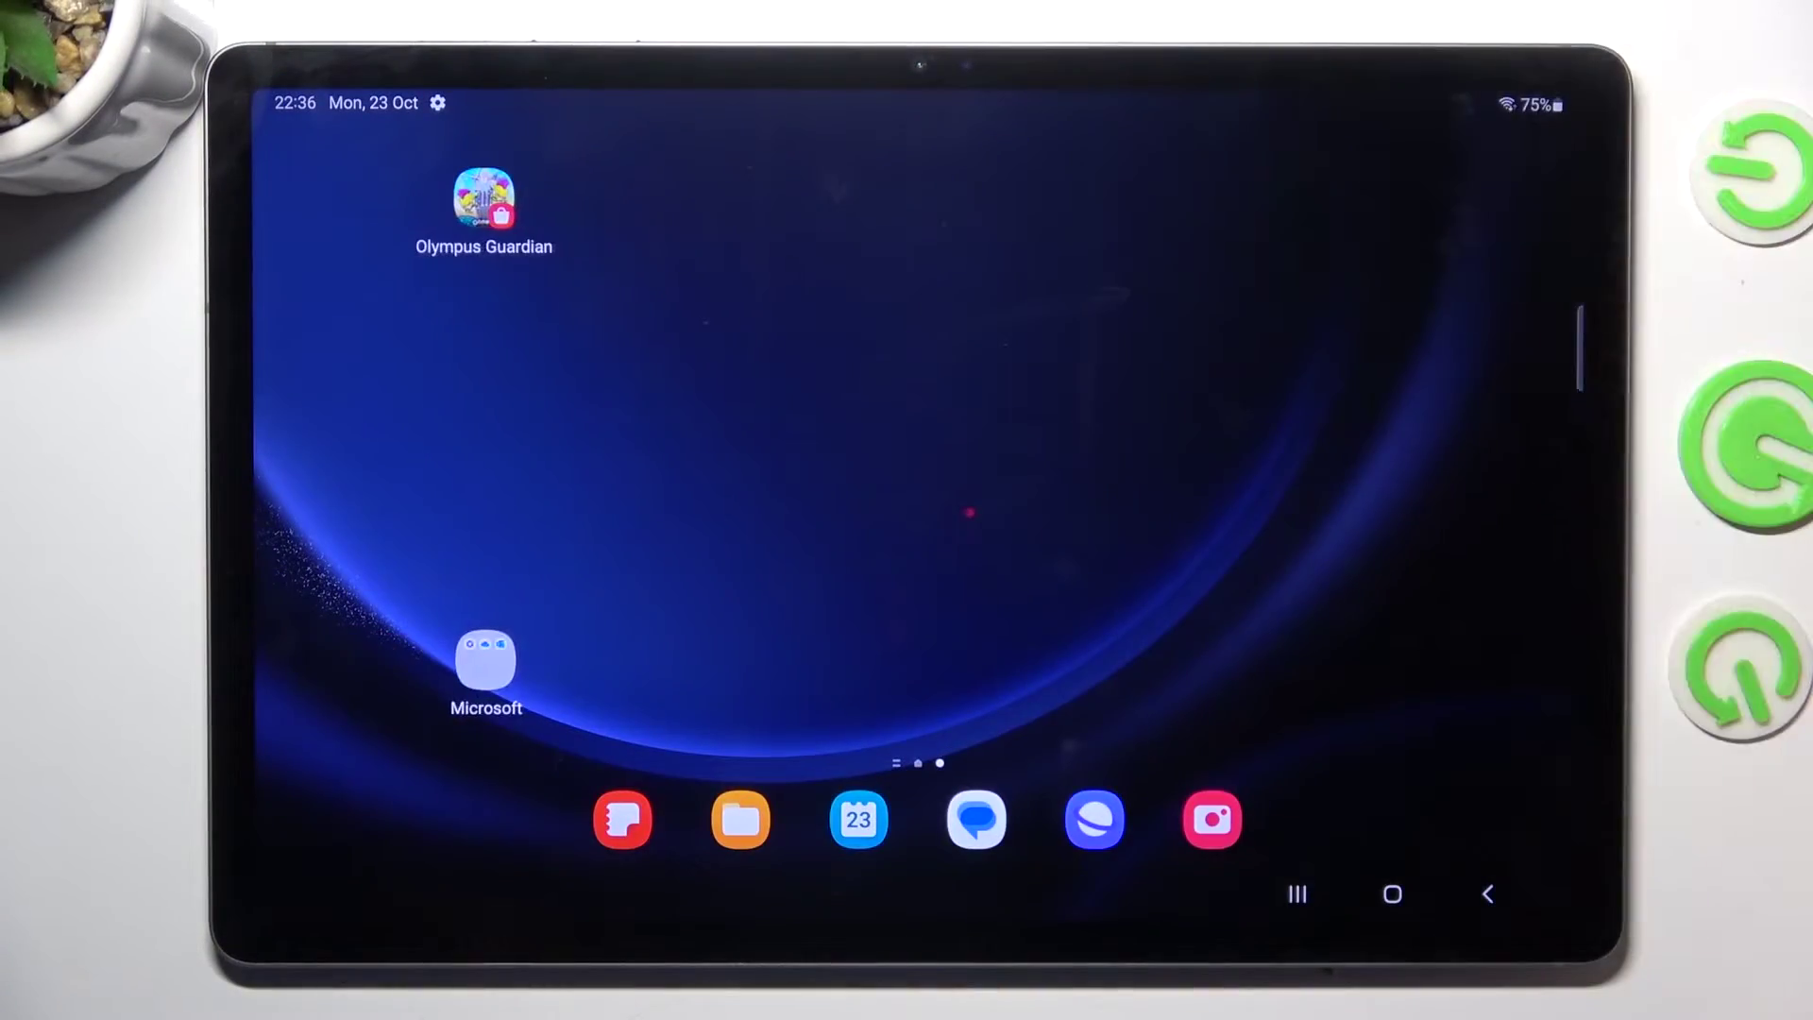
# - Swipe right from the third home page to get back toward the main page with the search bar
pyautogui.moveTo(850, 425); pyautogui.dragTo(1417, 425)
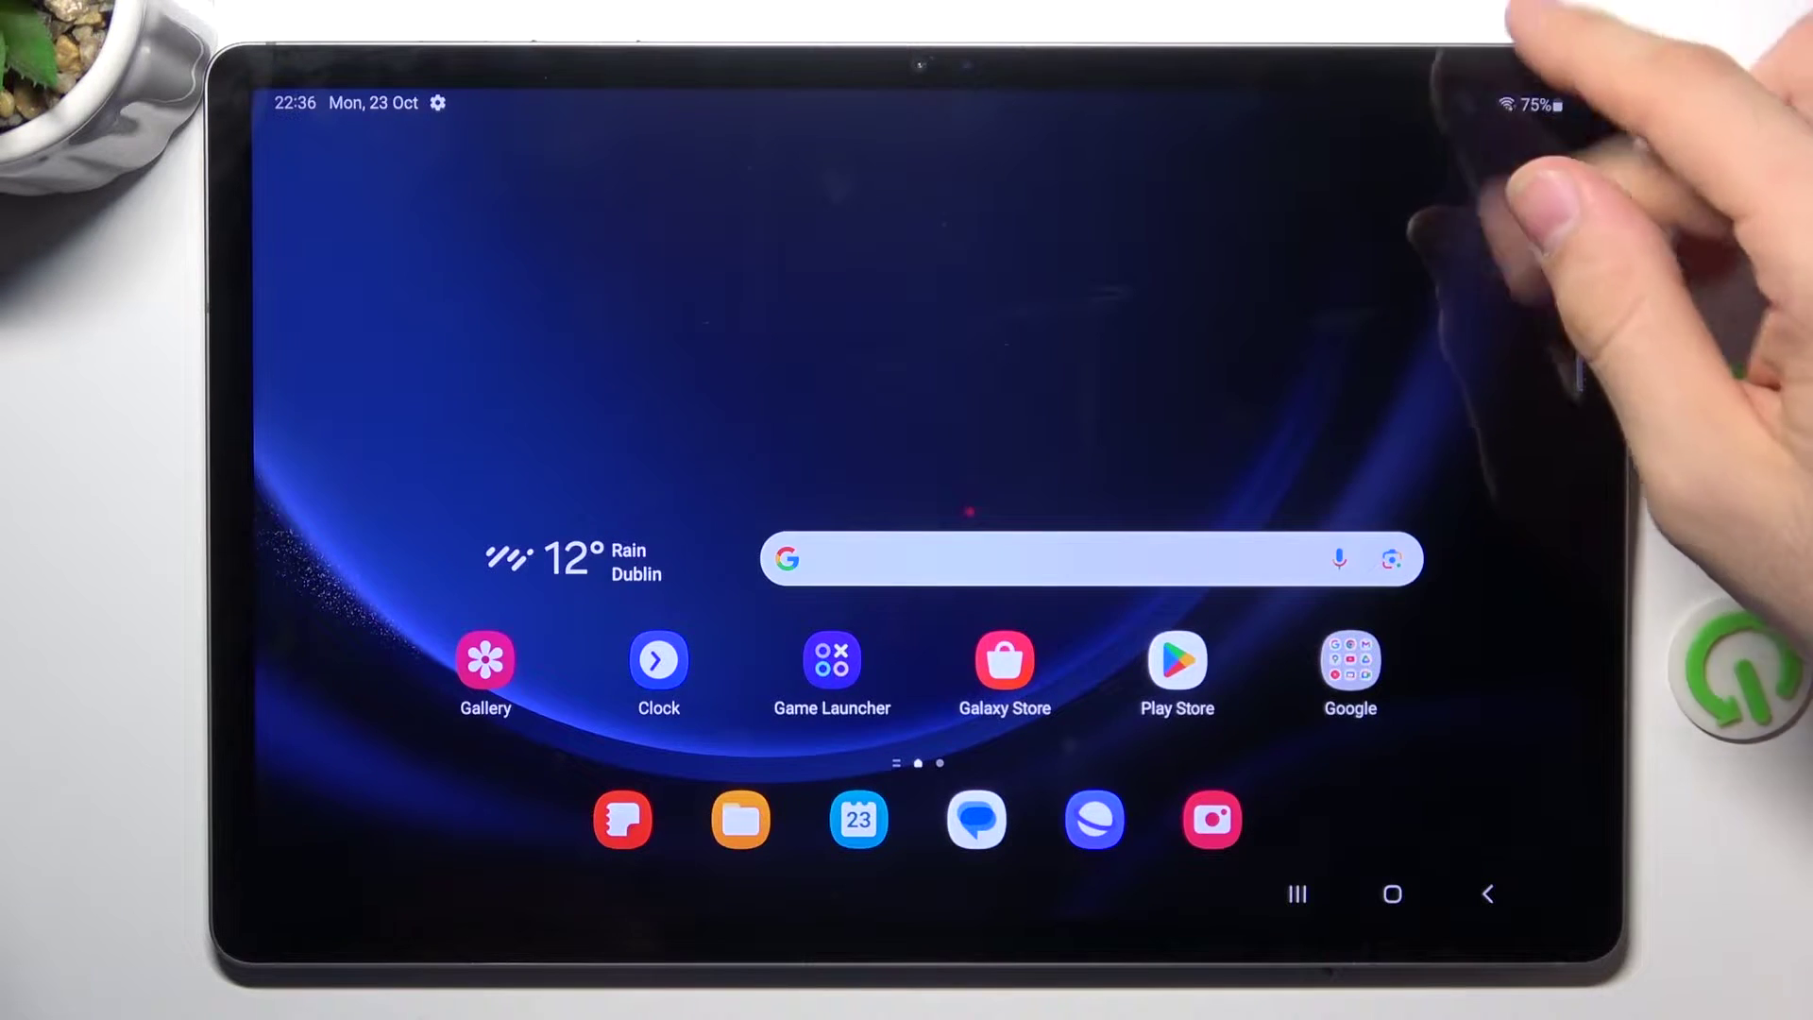
# - Open Battery and device care's Storage page, showing 22% of 128 GB internal storage used
pyautogui.moveTo(1530, 105); pyautogui.dragTo(1558, 425)
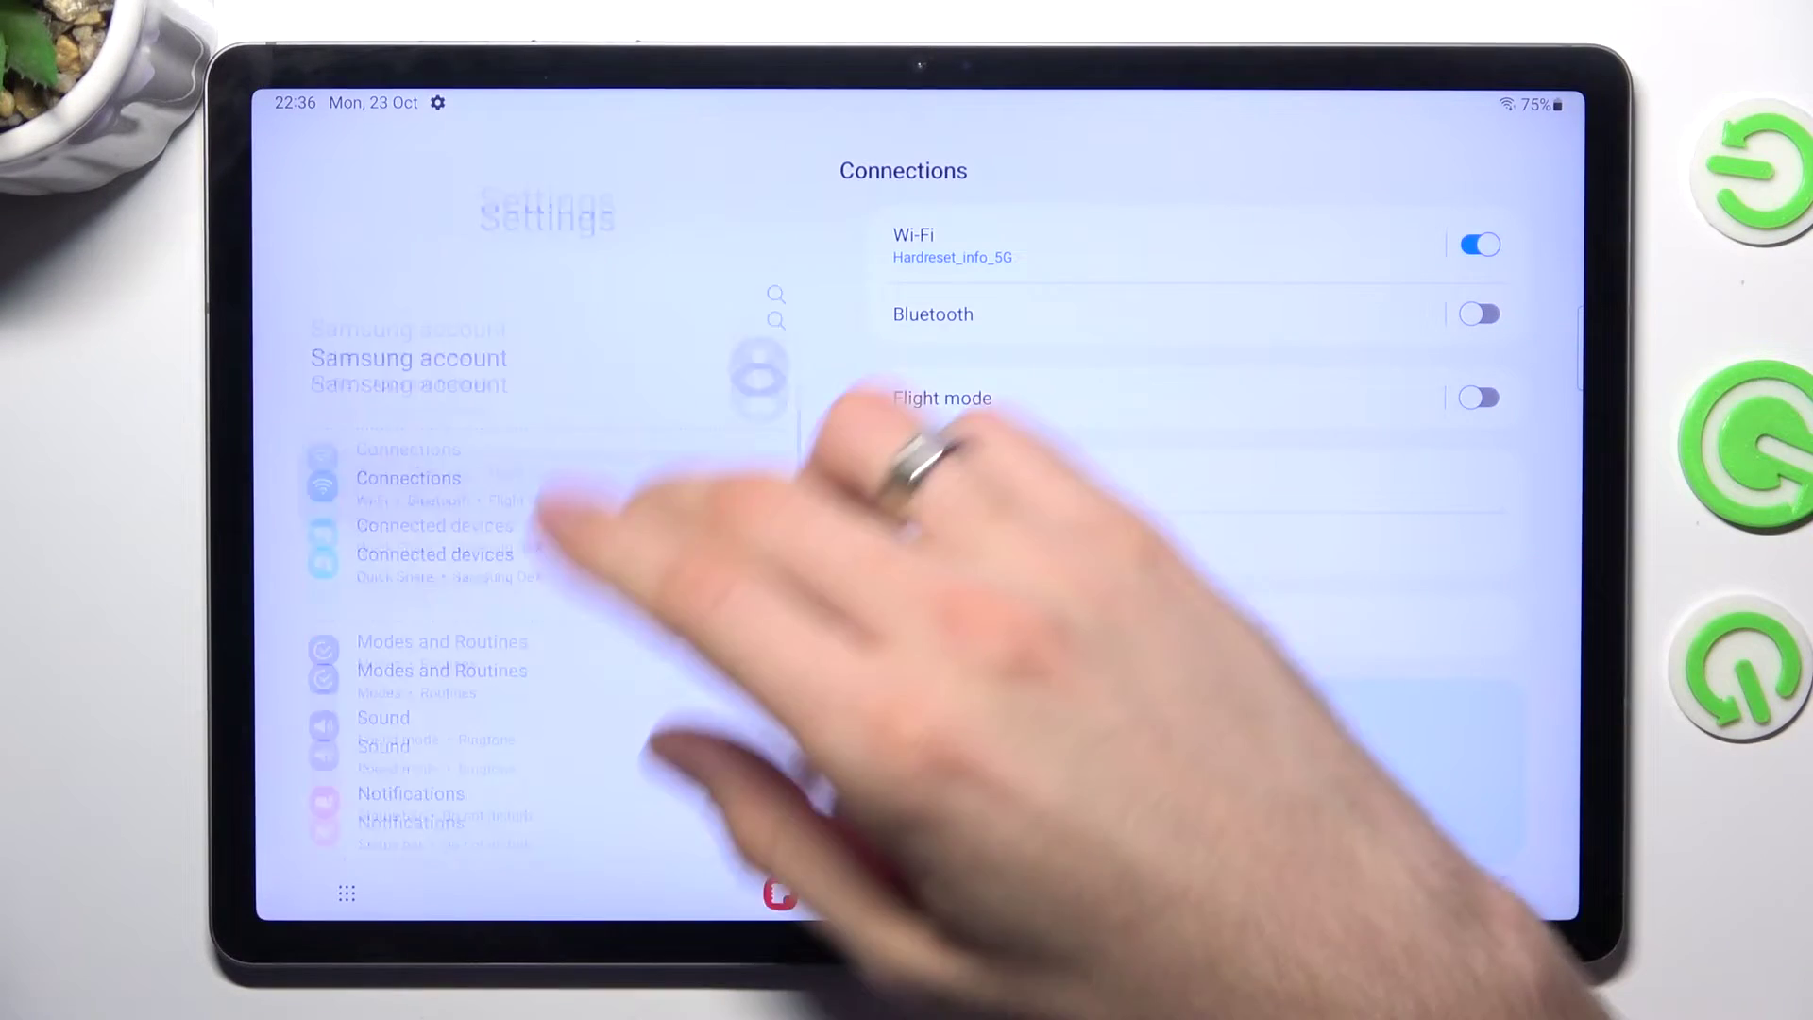
pyautogui.scroll(-10, 638, 567)
pyautogui.scroll(-2, 553, 567)
pyautogui.scroll(-3, 552, 567)
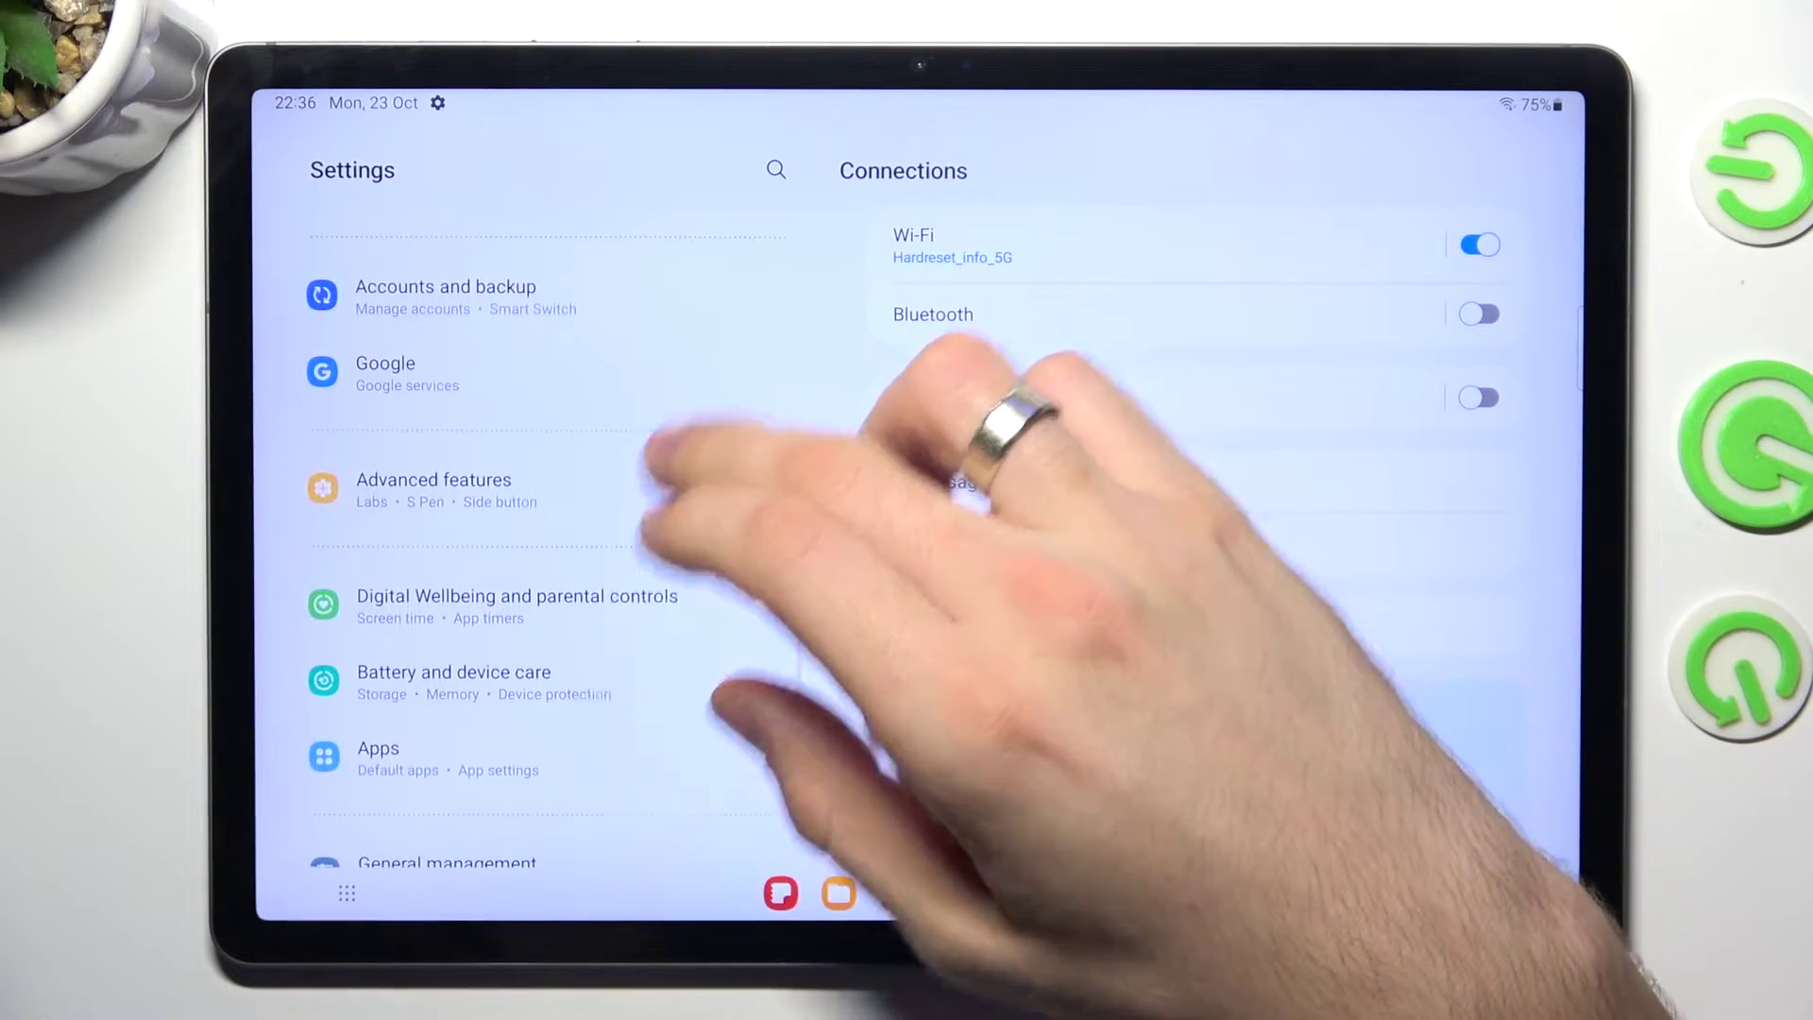
pyautogui.scroll(-2, 553, 567)
pyautogui.click(467, 531)
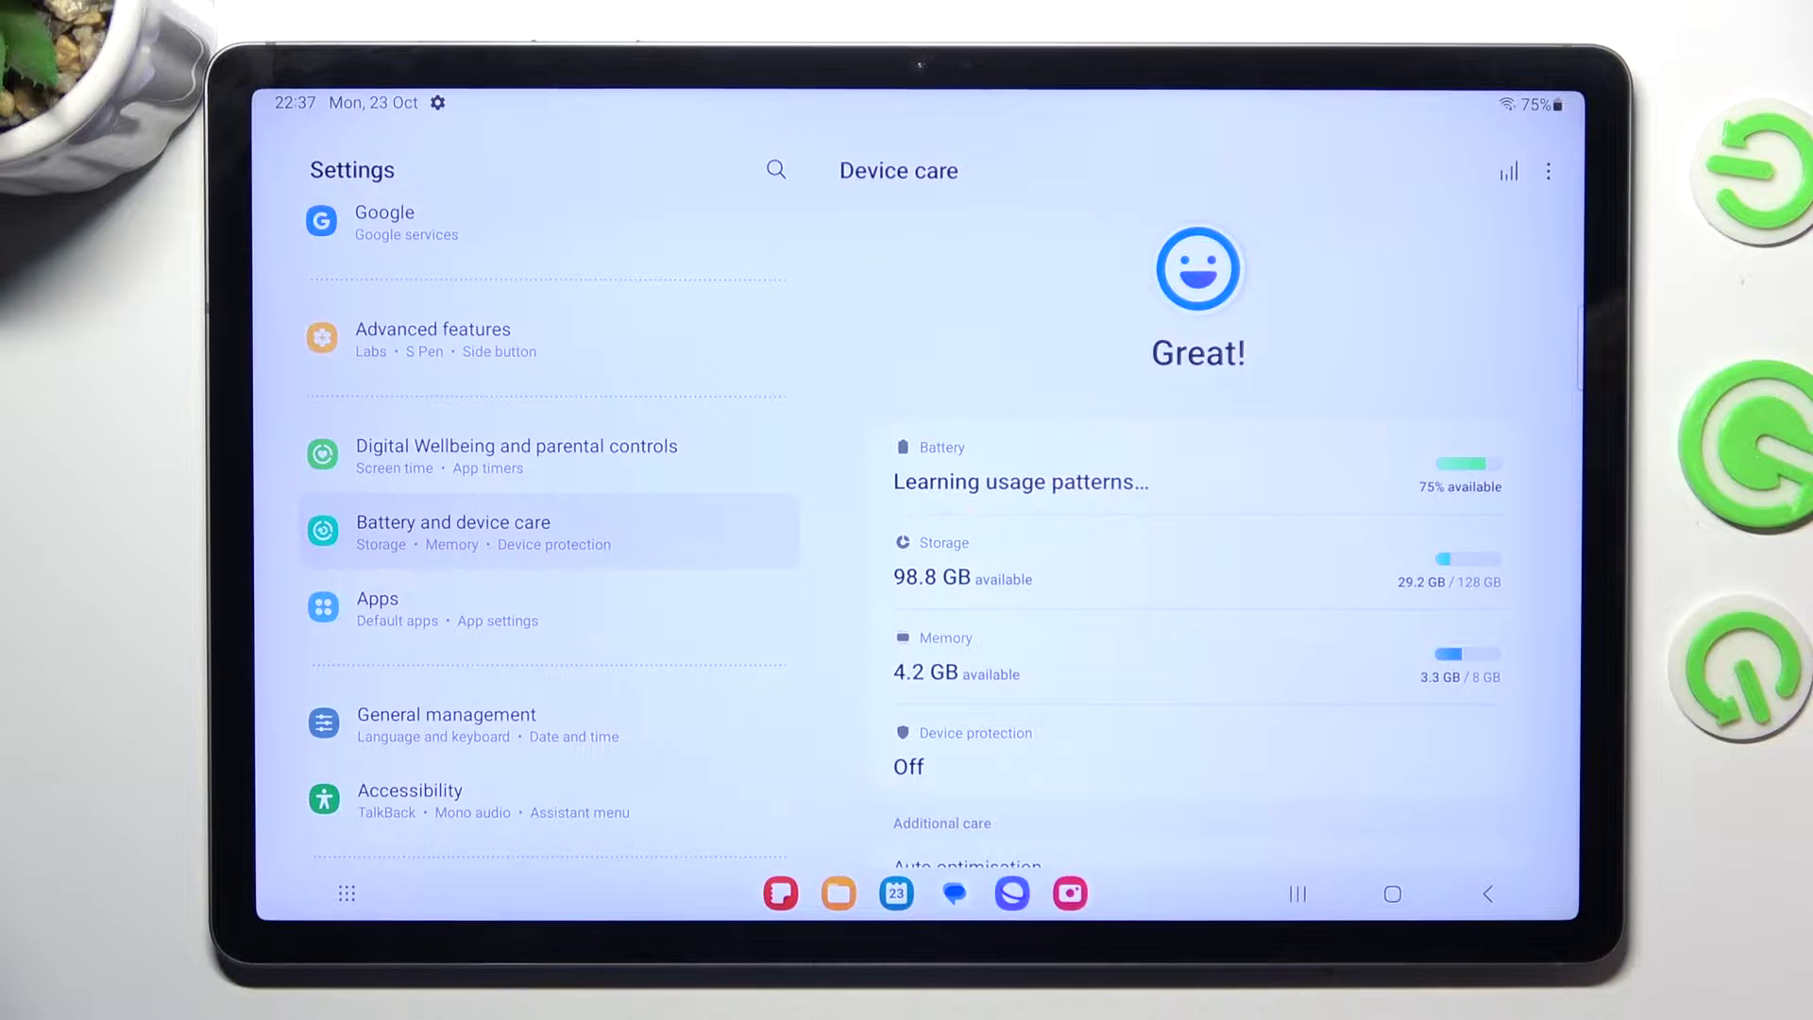
pyautogui.click(1020, 567)
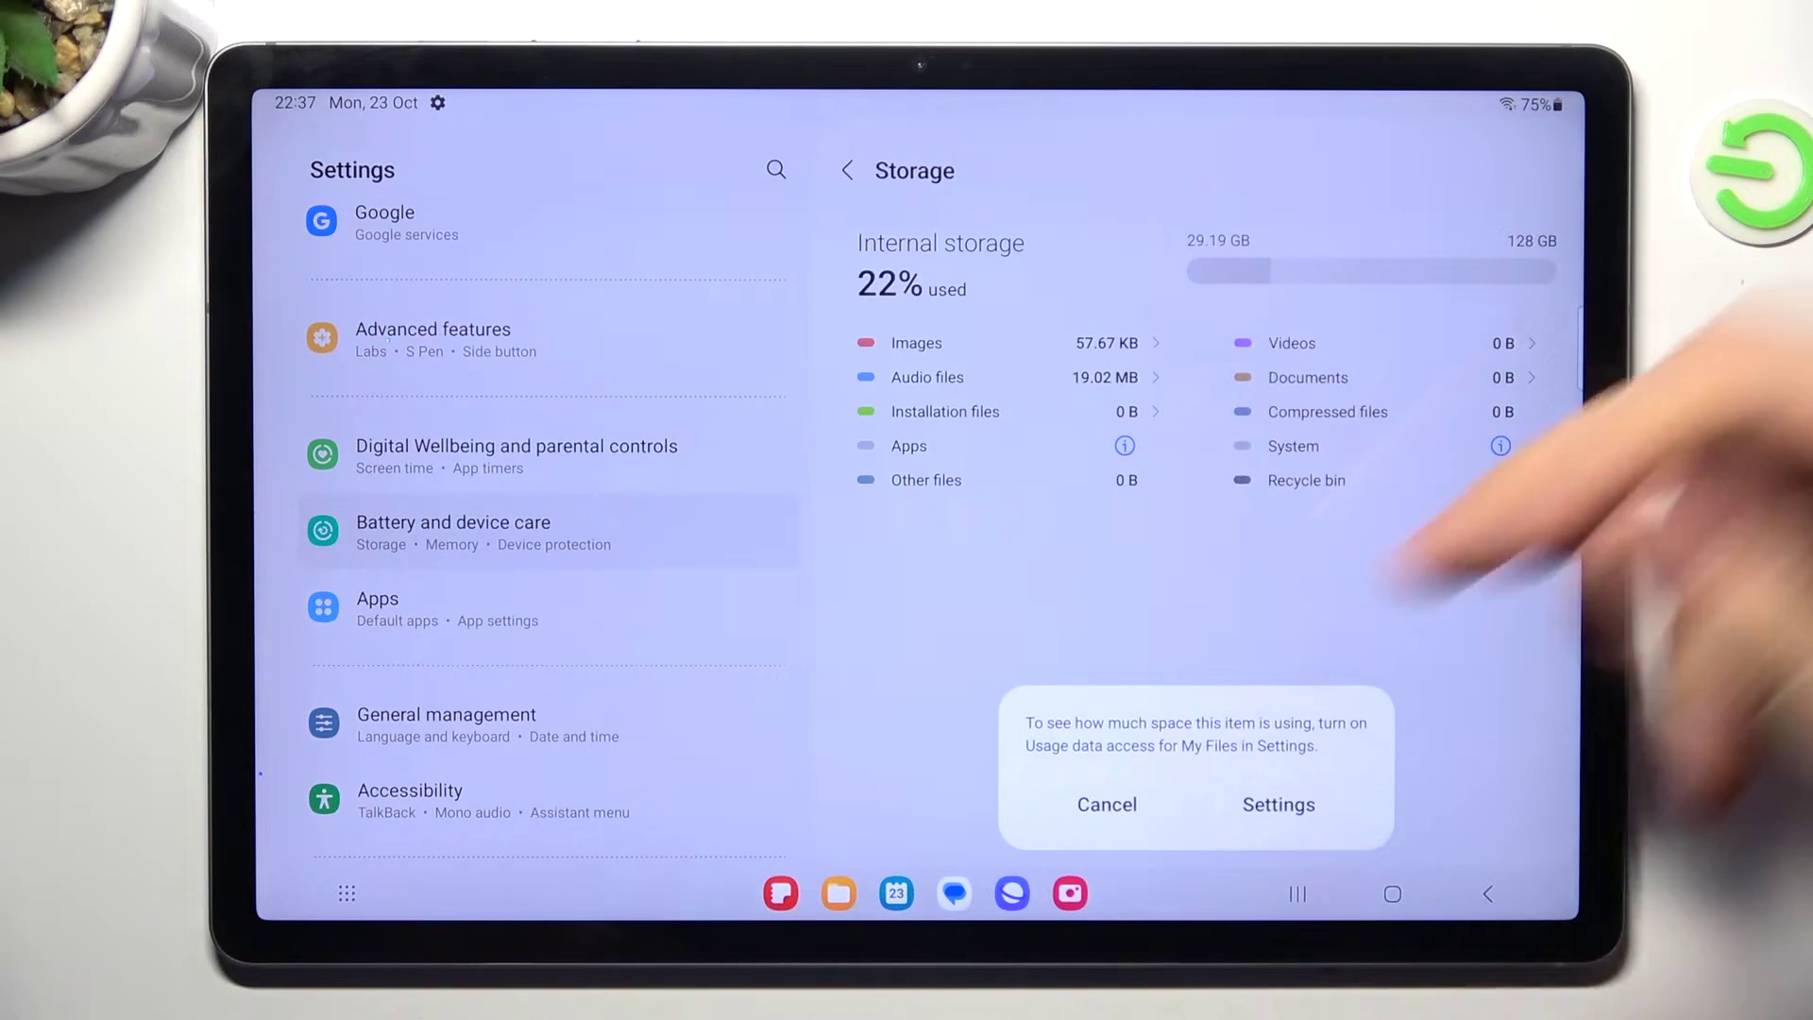
pyautogui.click(1106, 804)
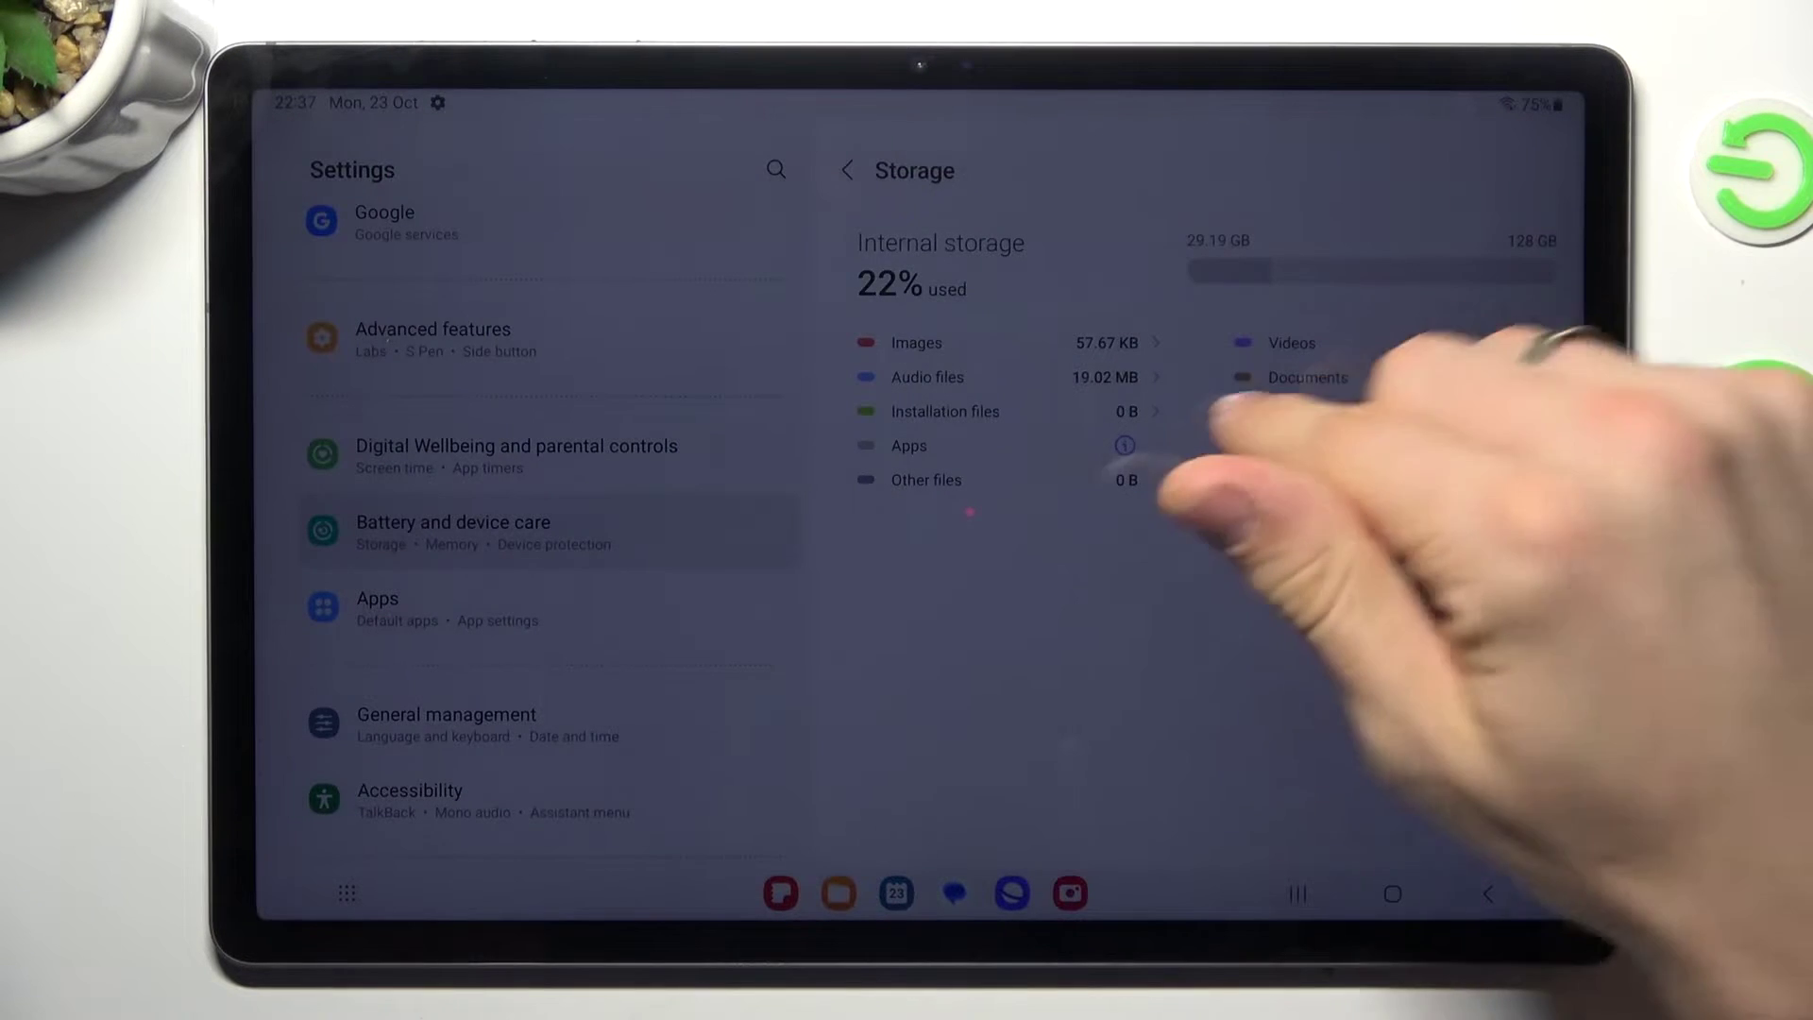
pyautogui.moveTo(1214, 476)
pyautogui.mouseDown()
pyautogui.moveTo(1218, 666)
pyautogui.moveTo(1276, 439)
pyautogui.mouseUp()
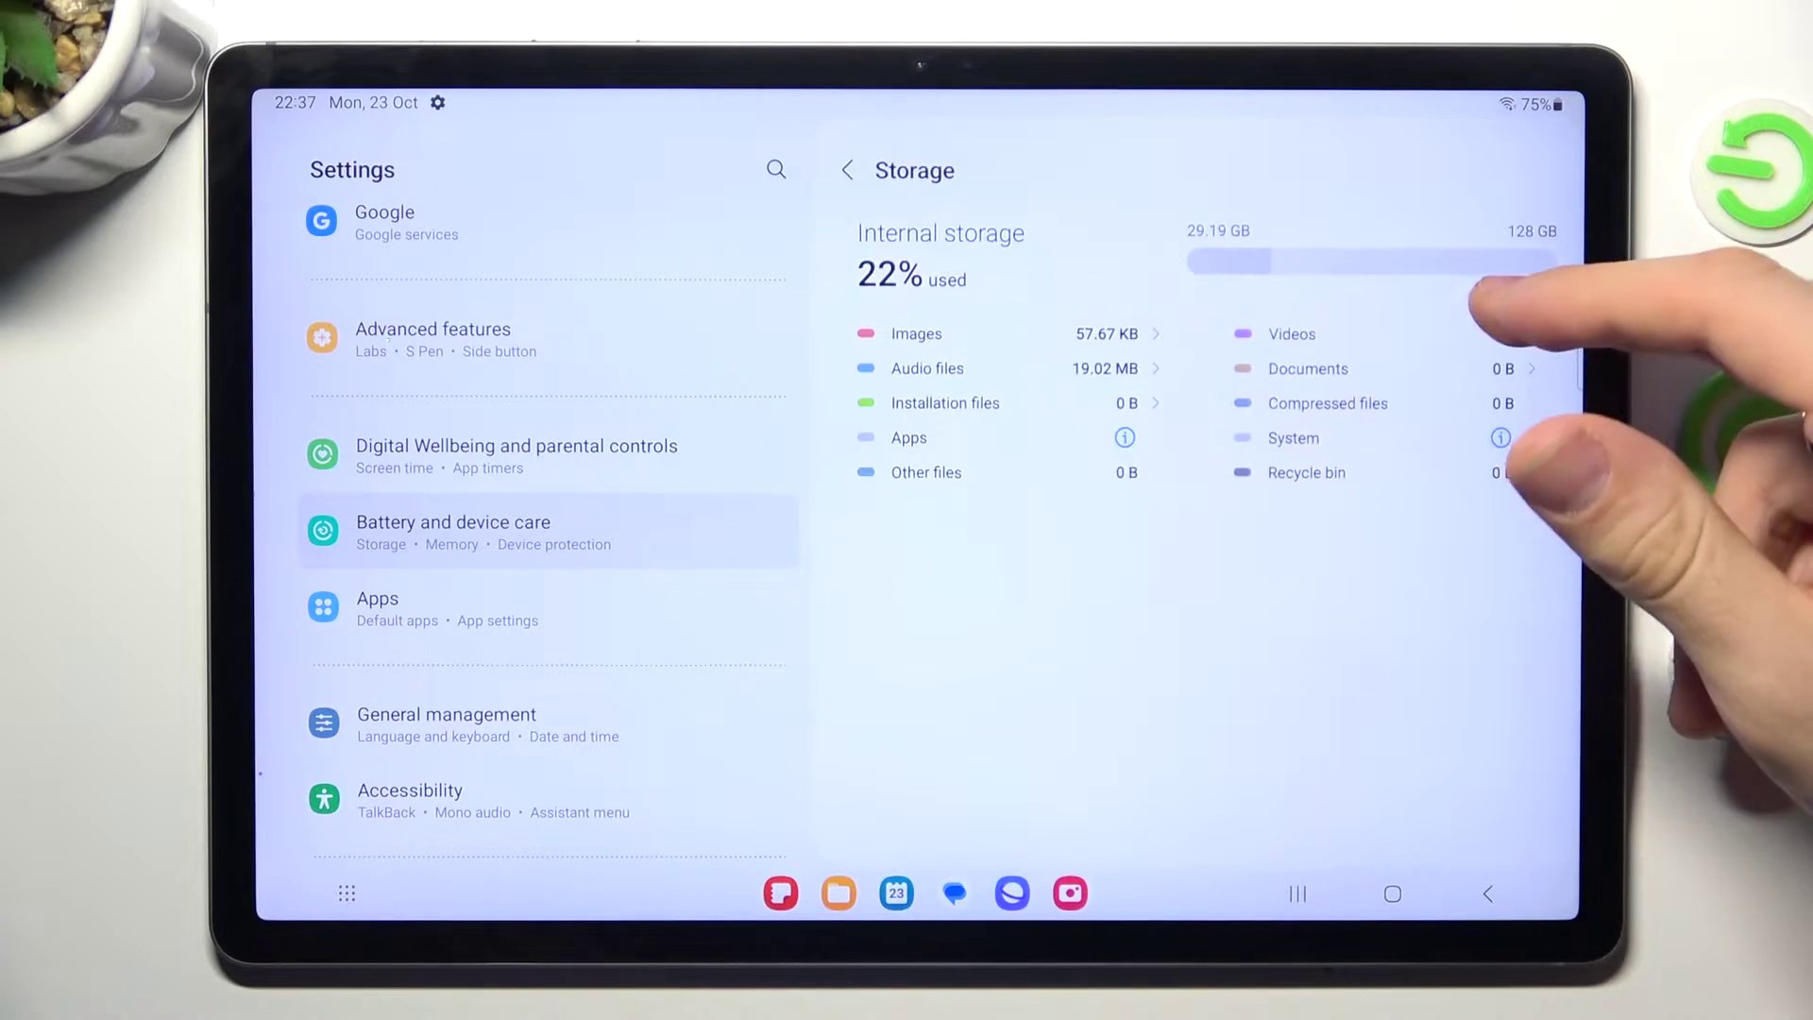
pyautogui.moveTo(596, 425); pyautogui.dragTo(596, 645)
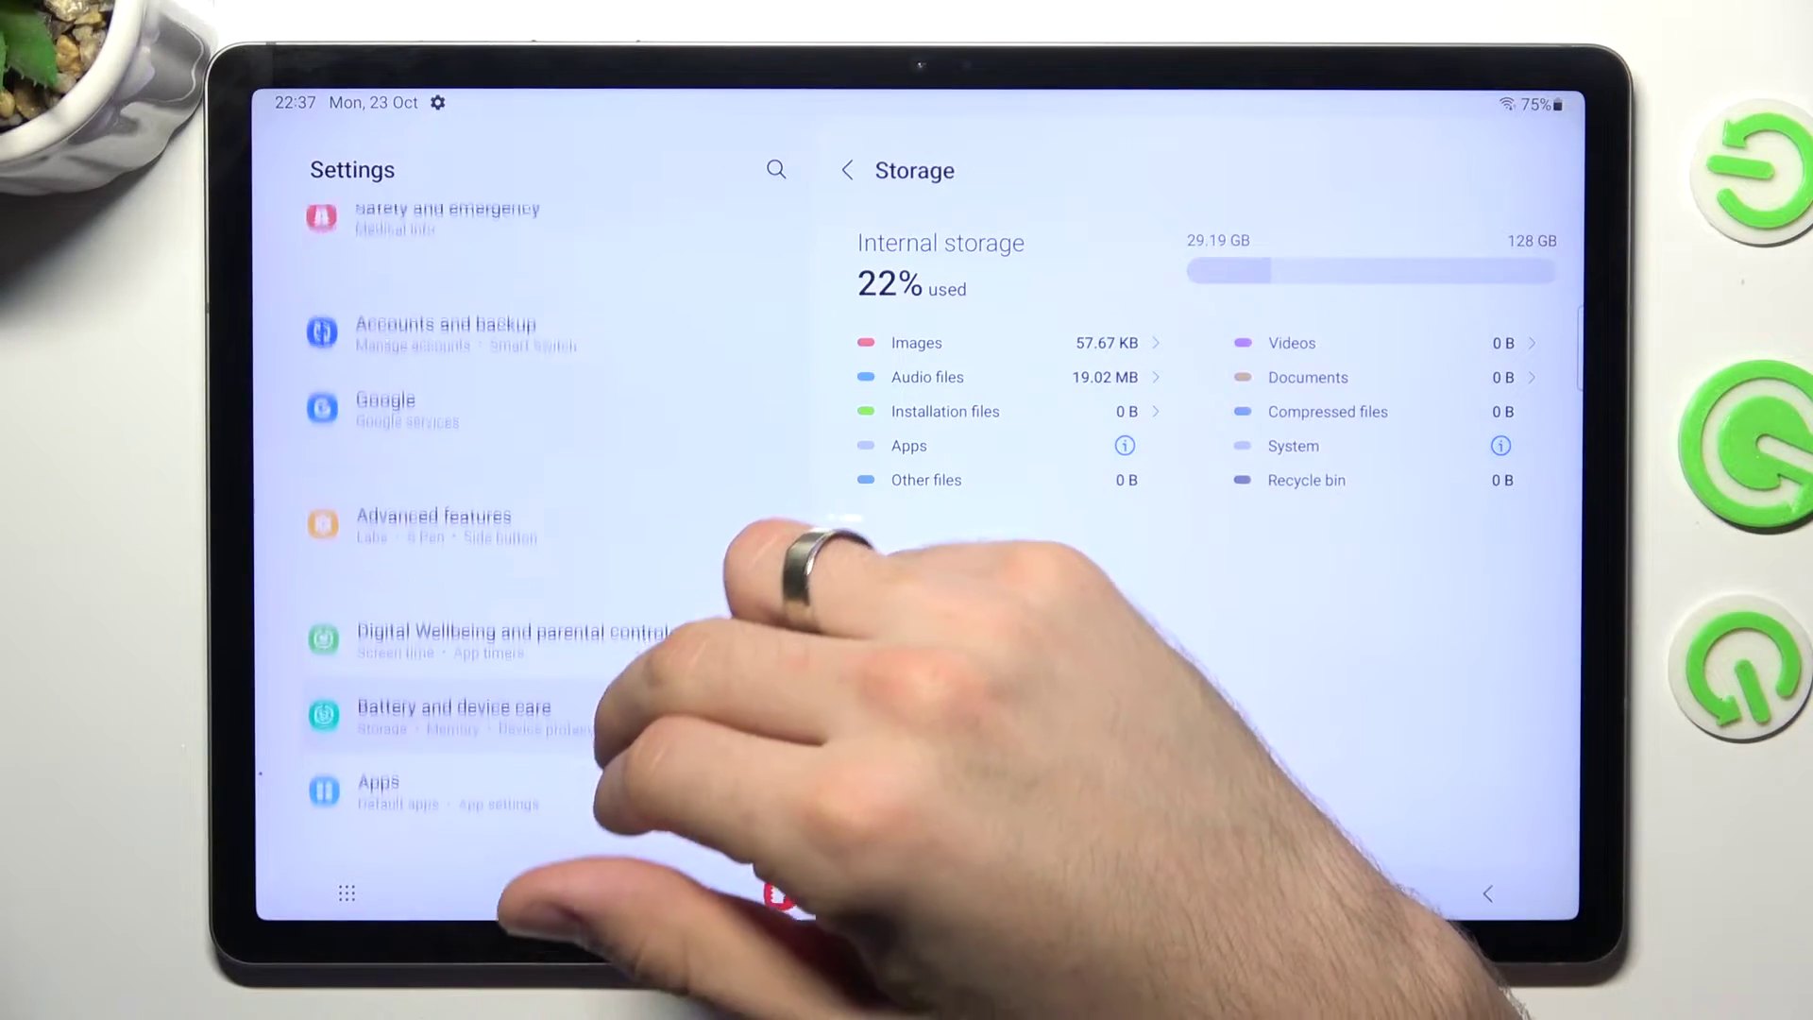
pyautogui.moveTo(595, 736); pyautogui.dragTo(595, 426)
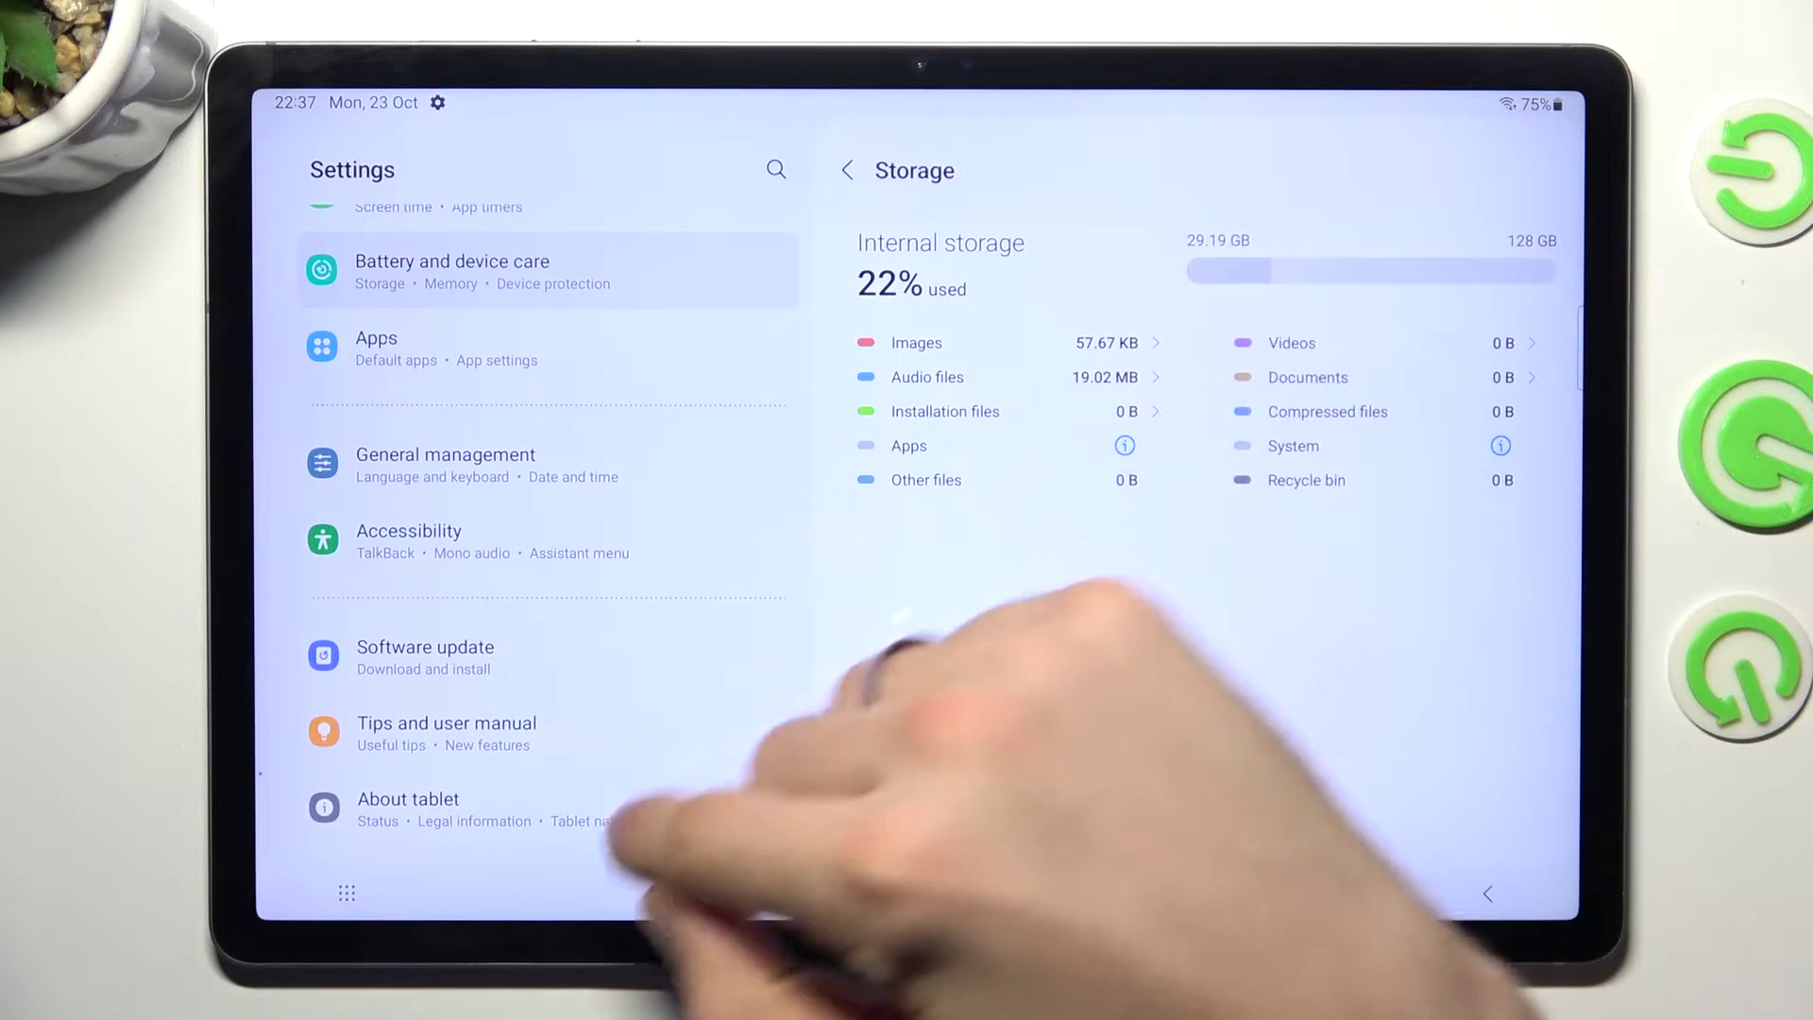
# - Look through About tablet, confirming a Galaxy Tab S9 FE+, model SM-X610
pyautogui.click(426, 809)
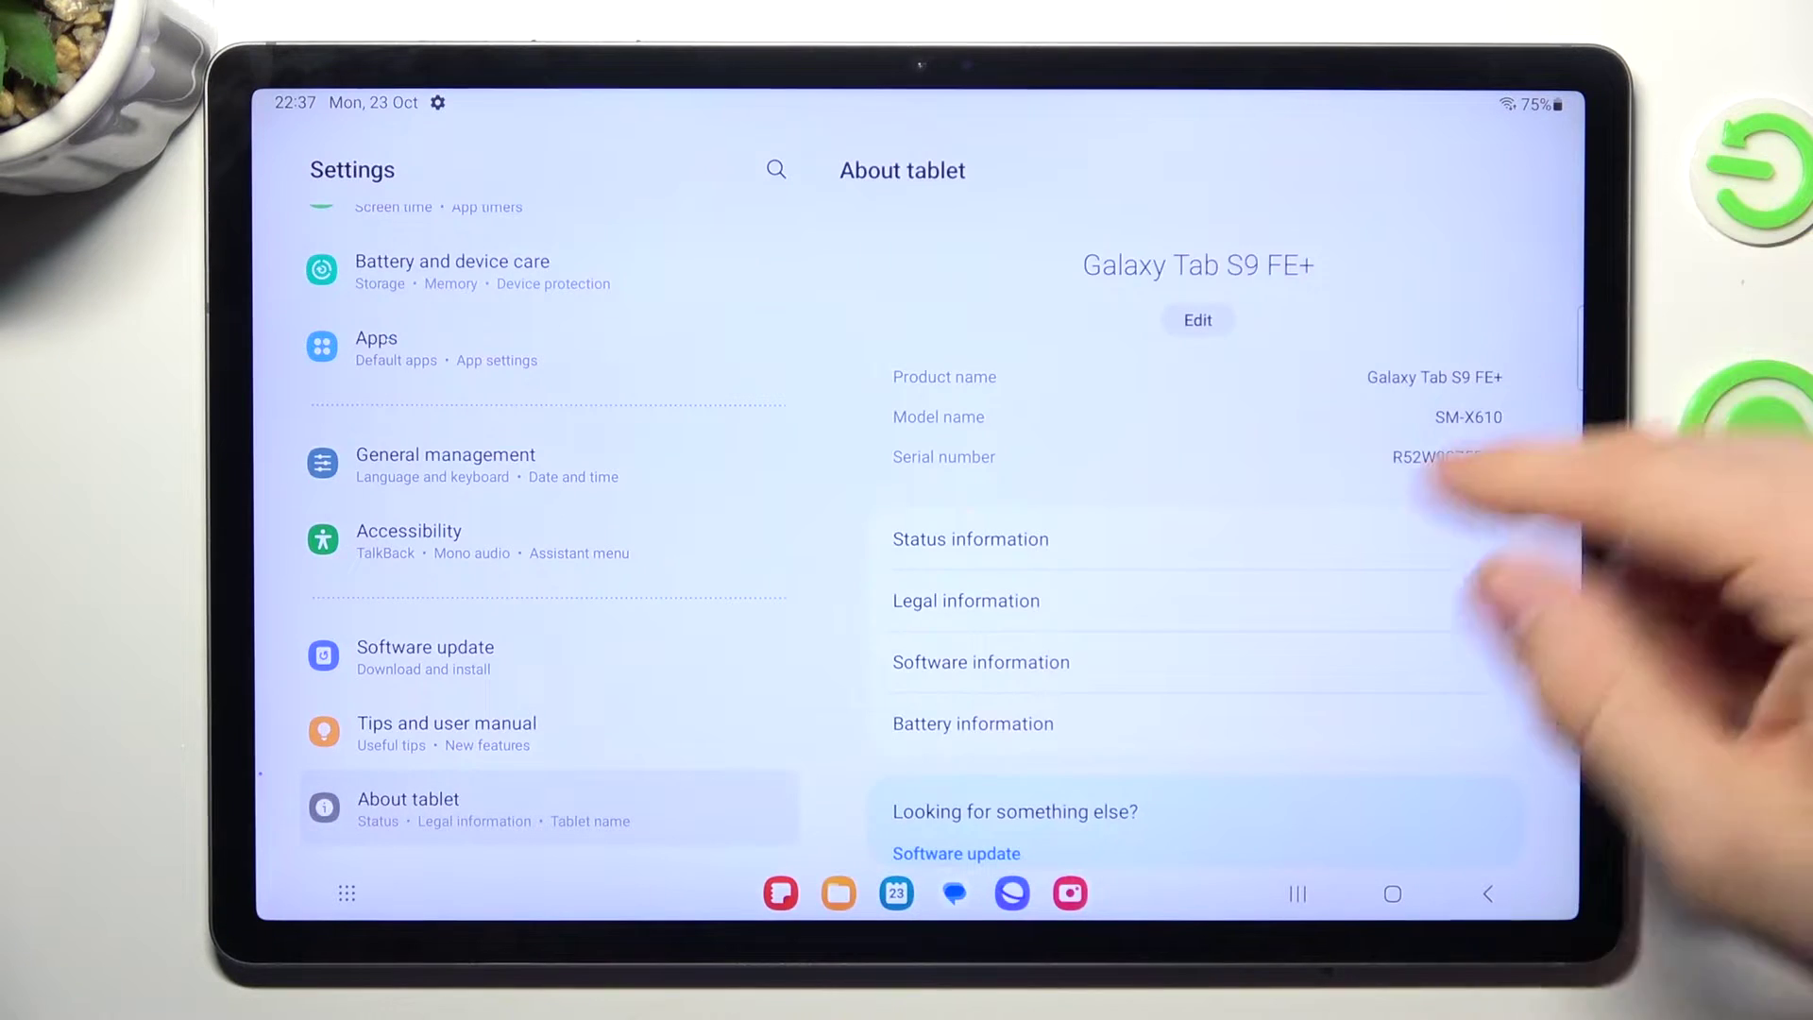
pyautogui.moveTo(1417, 680); pyautogui.dragTo(1417, 560)
pyautogui.moveTo(1530, 425)
pyautogui.mouseDown()
pyautogui.moveTo(1538, 487)
pyautogui.moveTo(1478, 345)
pyautogui.mouseUp()
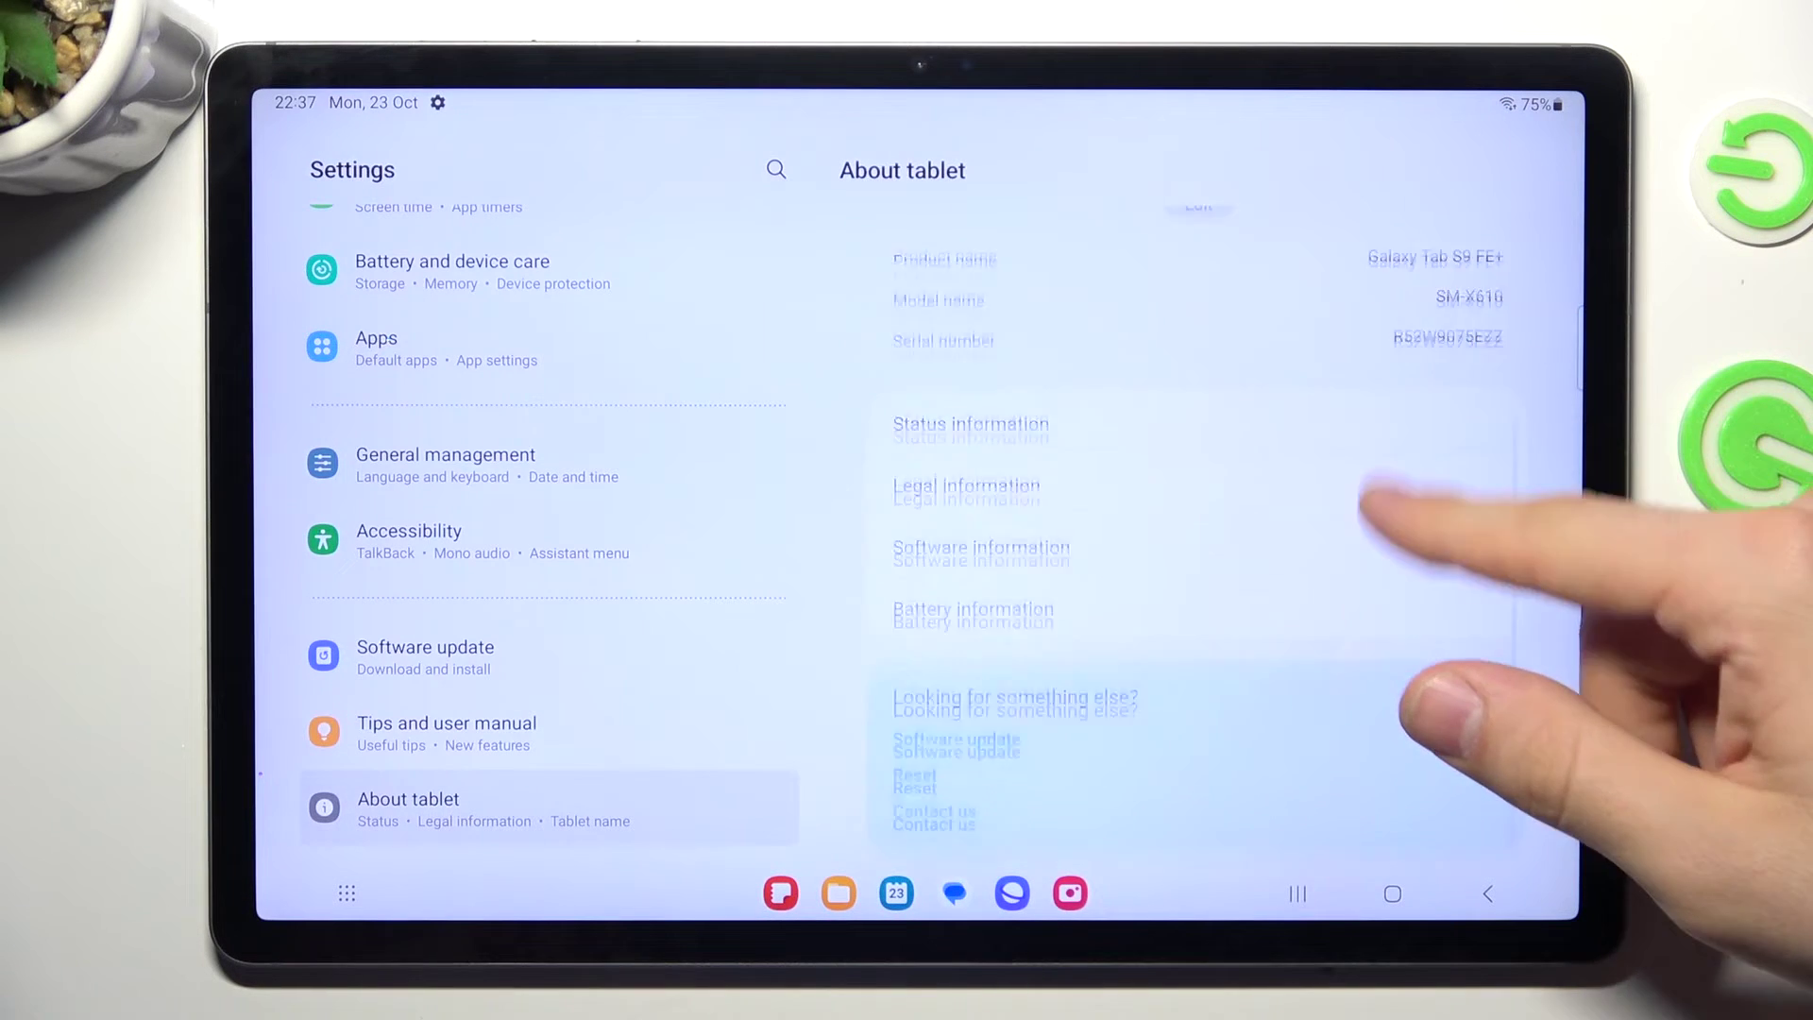
pyautogui.moveTo(1381, 489); pyautogui.dragTo(1459, 680)
pyautogui.moveTo(1432, 751)
pyautogui.mouseDown()
pyautogui.moveTo(1518, 477)
pyautogui.moveTo(1489, 364)
pyautogui.mouseUp()
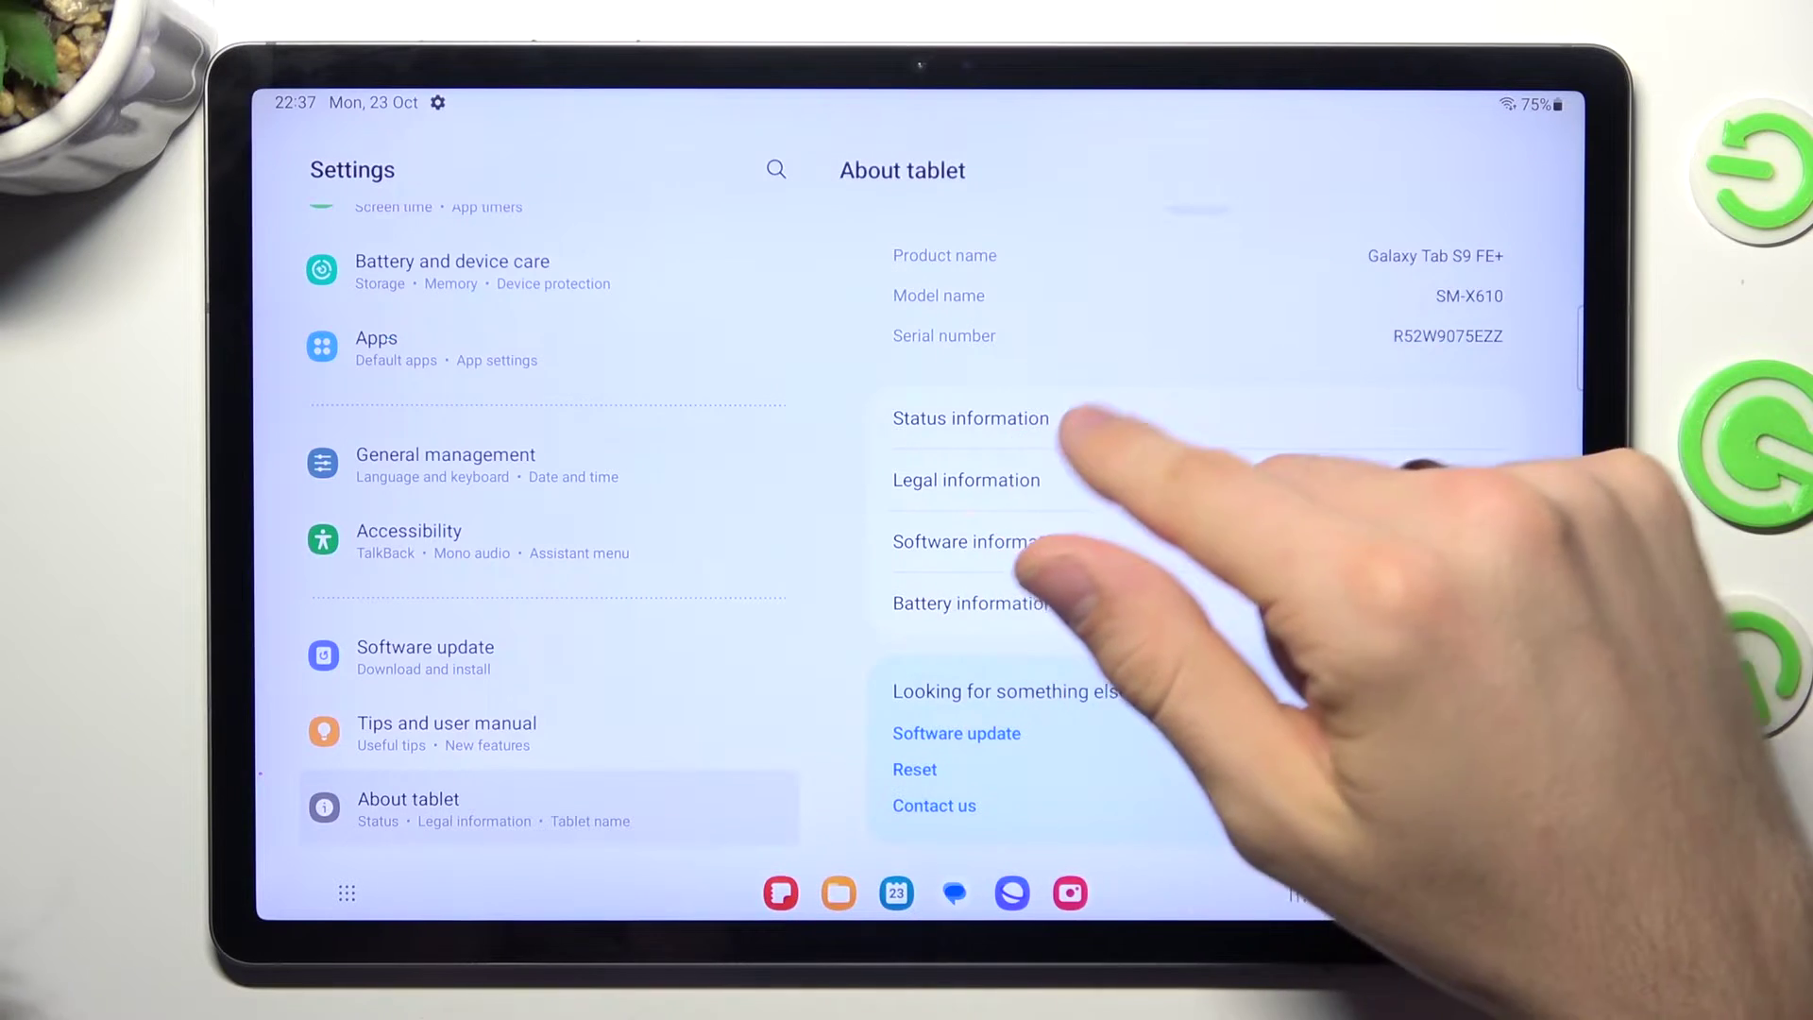
pyautogui.moveTo(1175, 445); pyautogui.dragTo(1021, 638)
pyautogui.moveTo(728, 487); pyautogui.dragTo(647, 808)
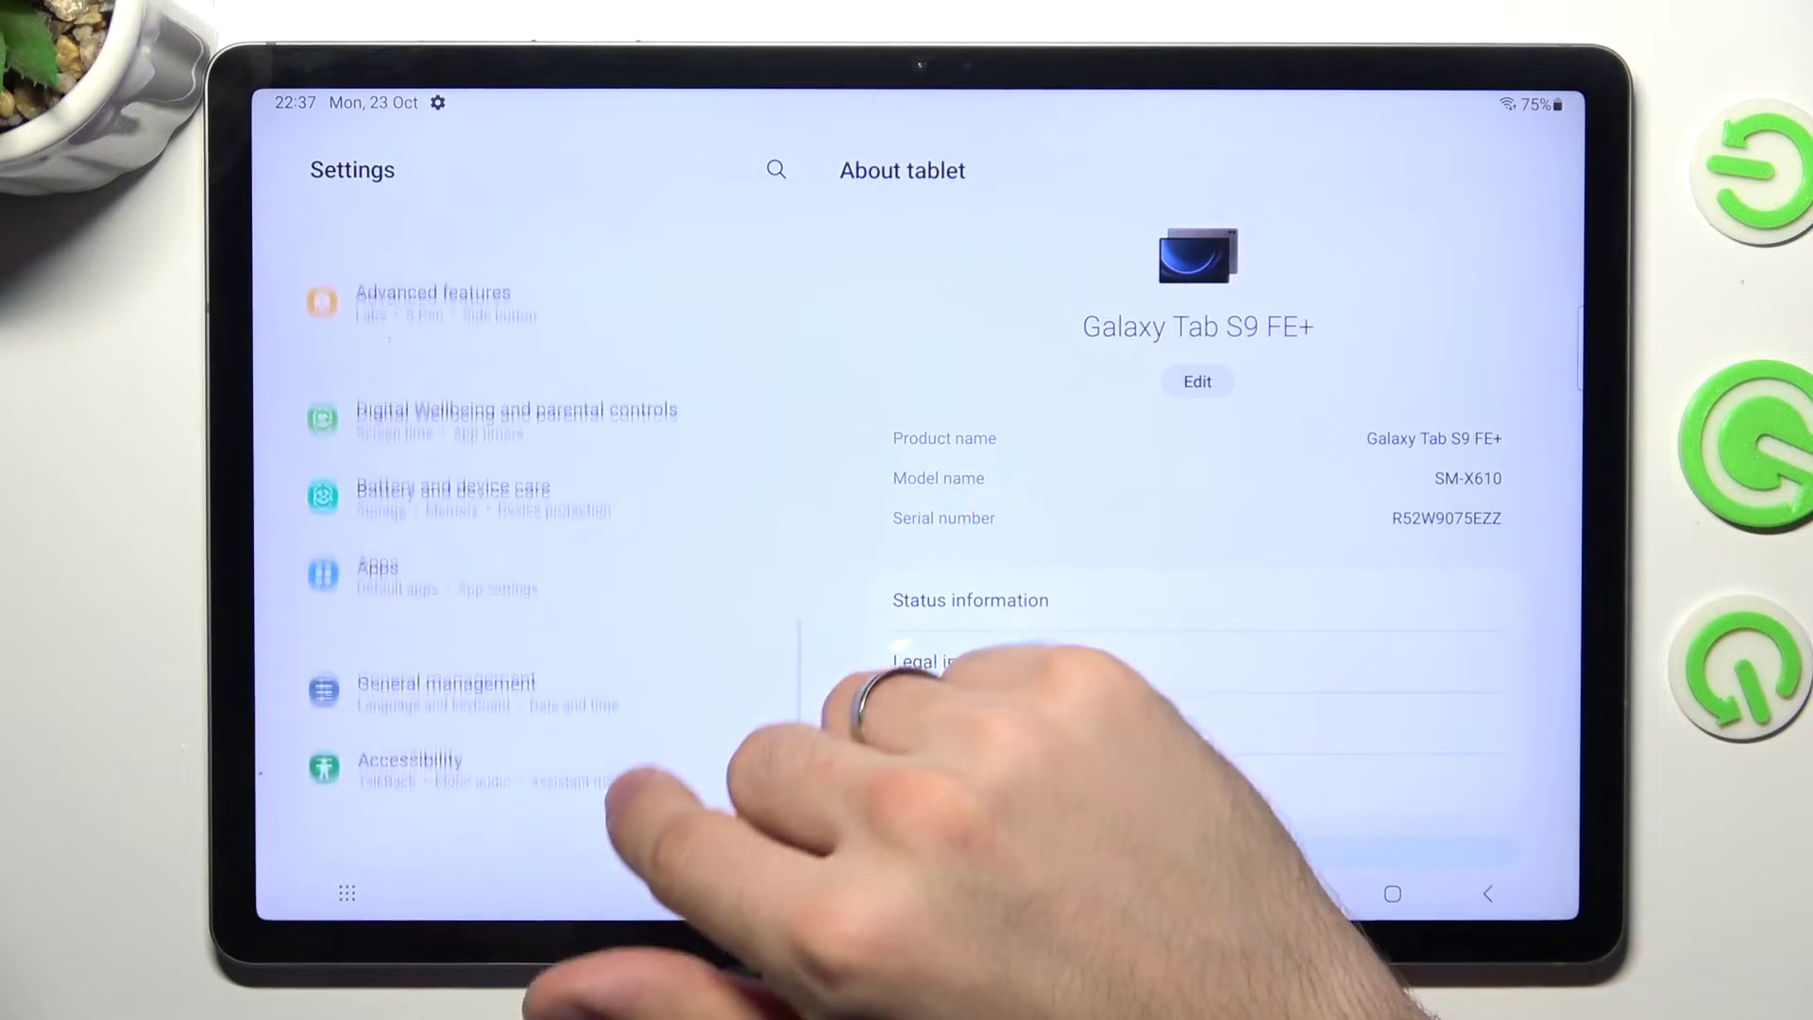
pyautogui.moveTo(744, 567); pyautogui.dragTo(624, 794)
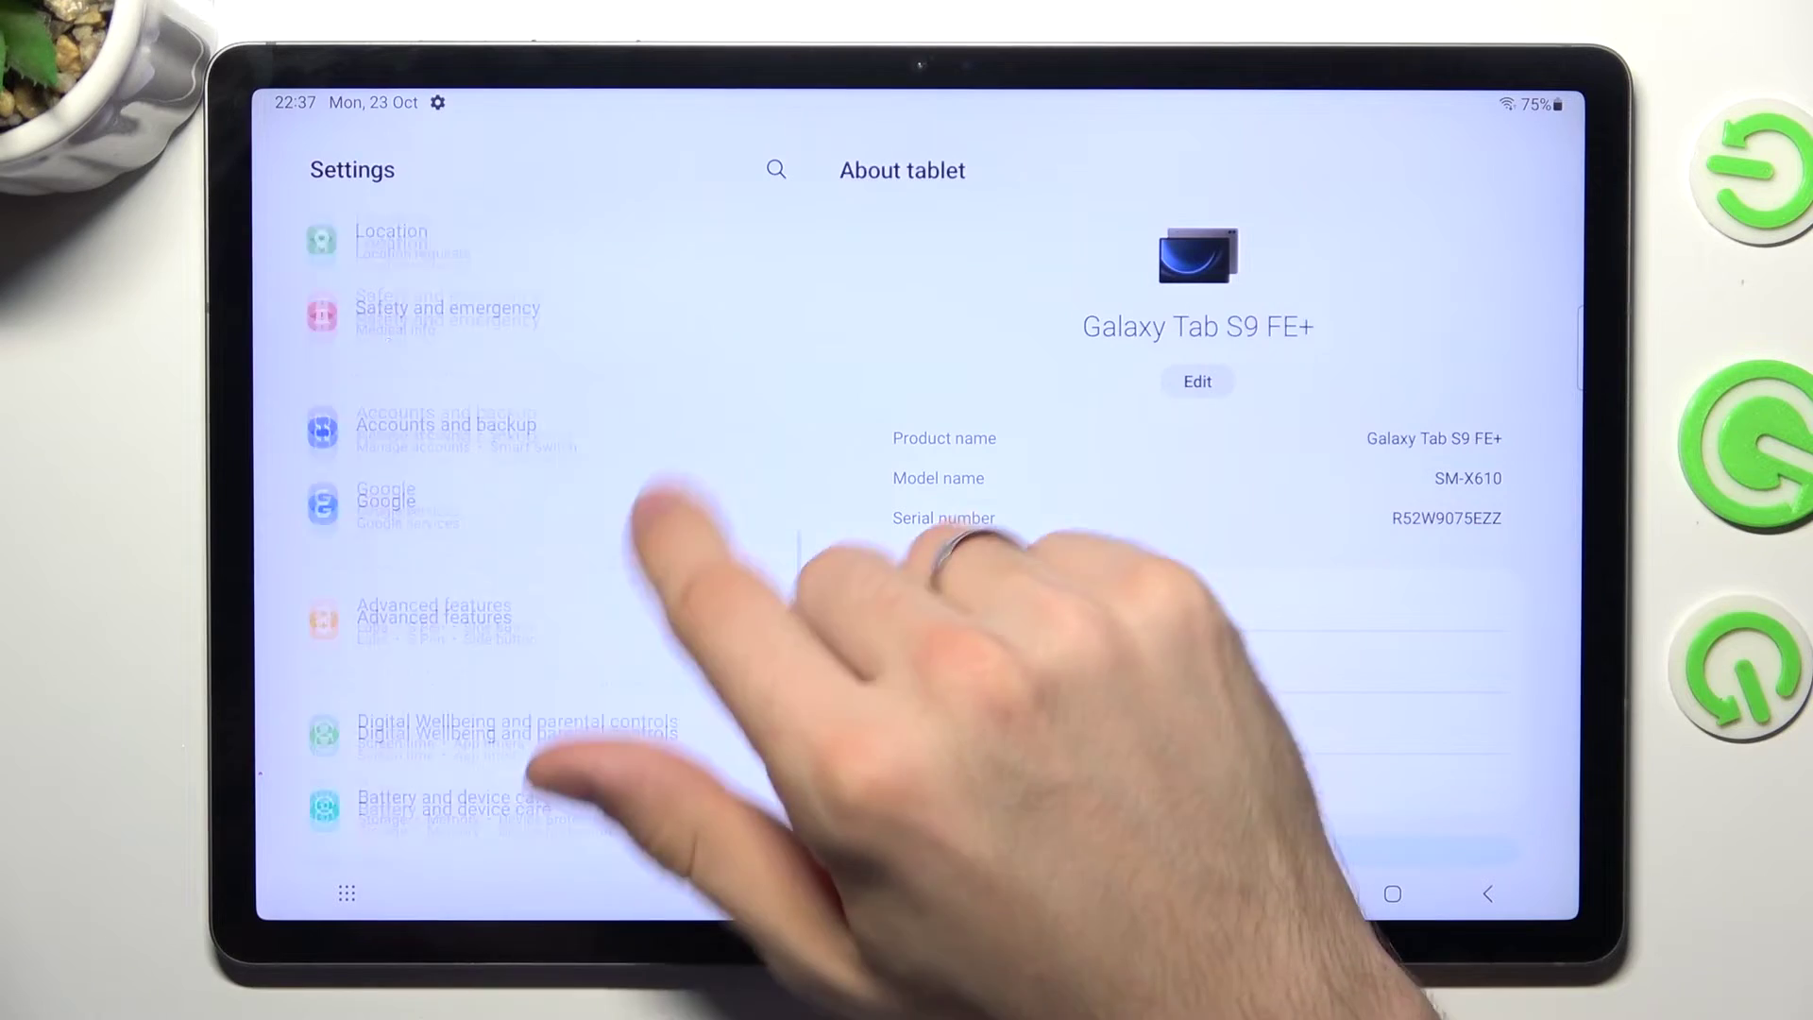
pyautogui.moveTo(665, 710); pyautogui.dragTo(644, 368)
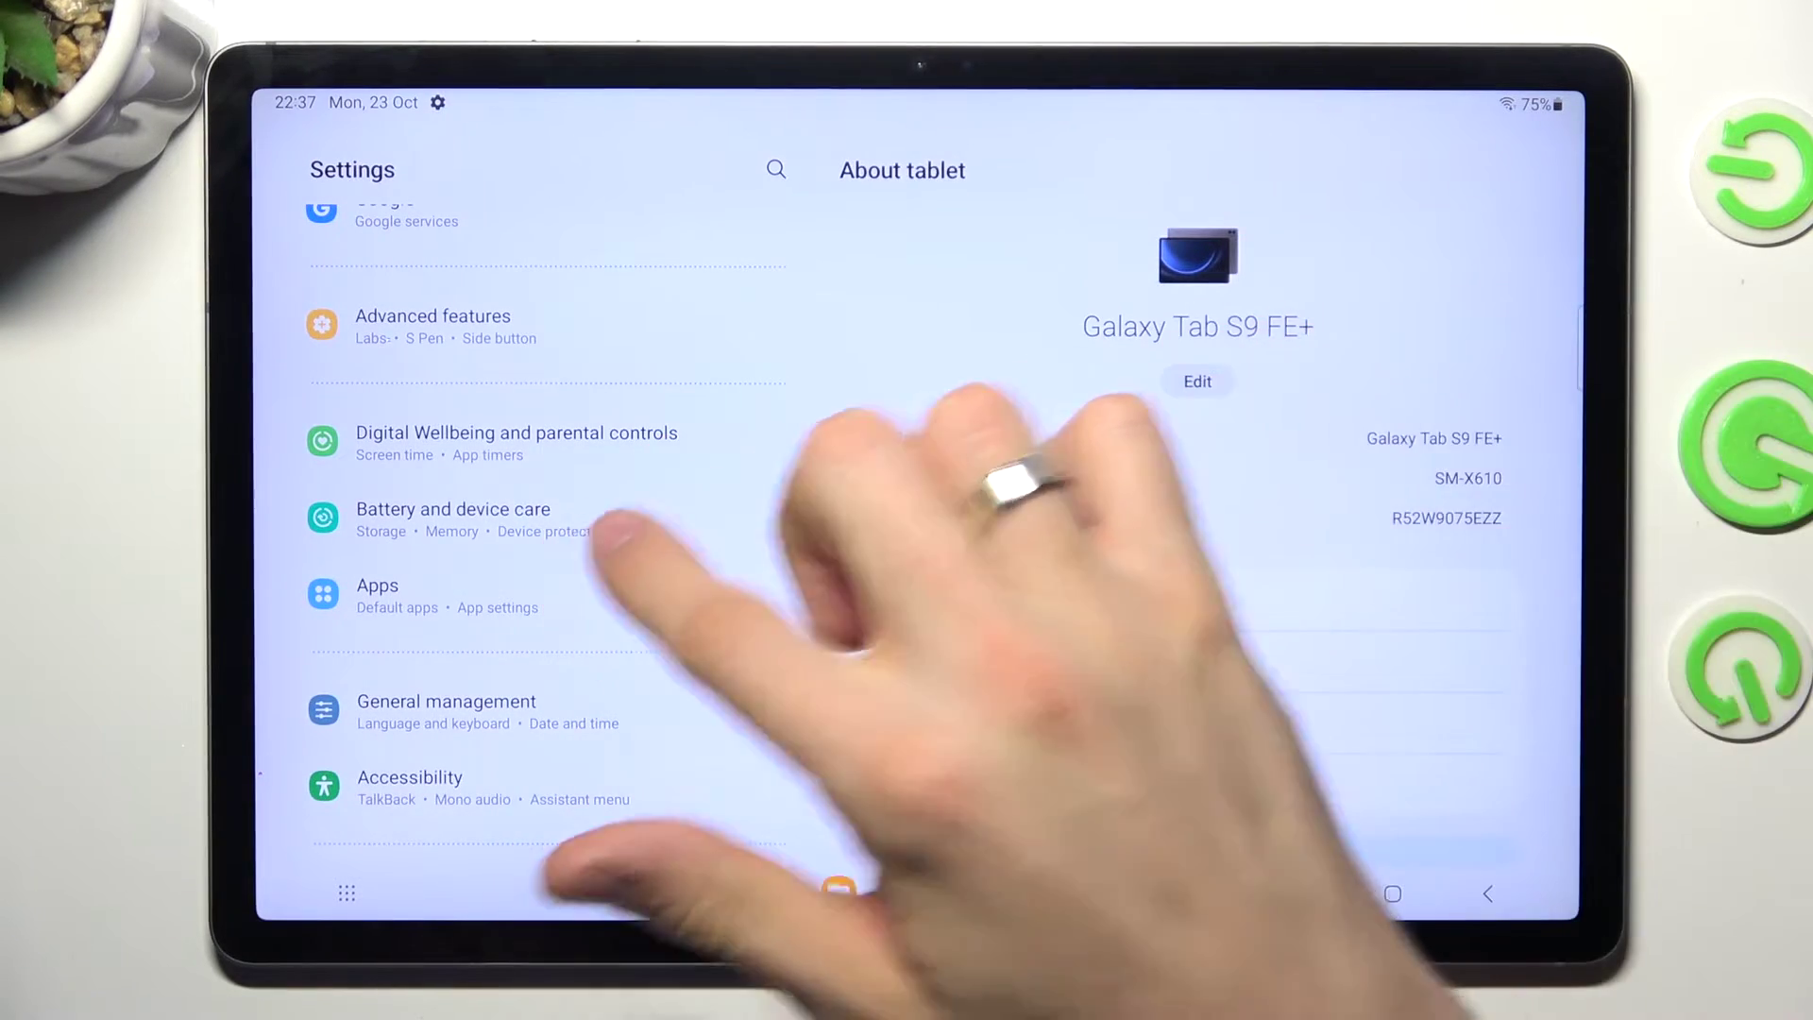
# - Check memory usage and RAM Plus (on, 4 GB virtual memory), then go to the home screen
pyautogui.click(609, 527)
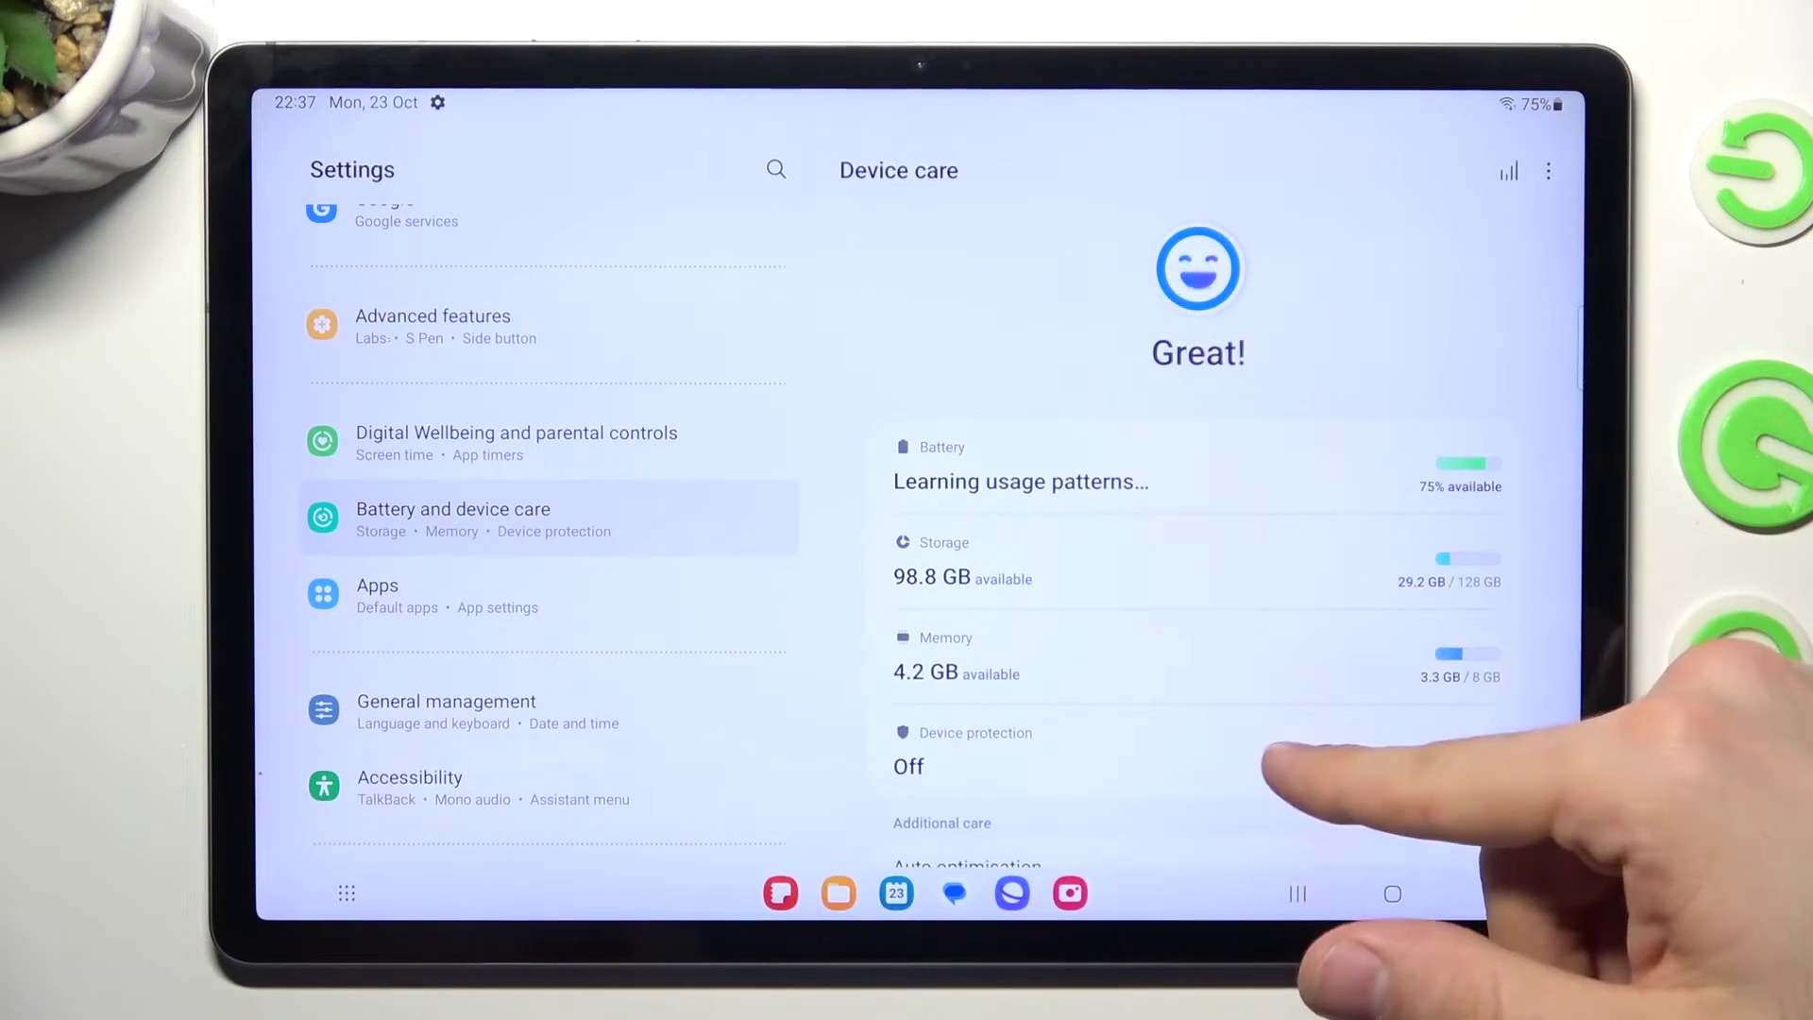
pyautogui.moveTo(1540, 770); pyautogui.dragTo(1316, 647)
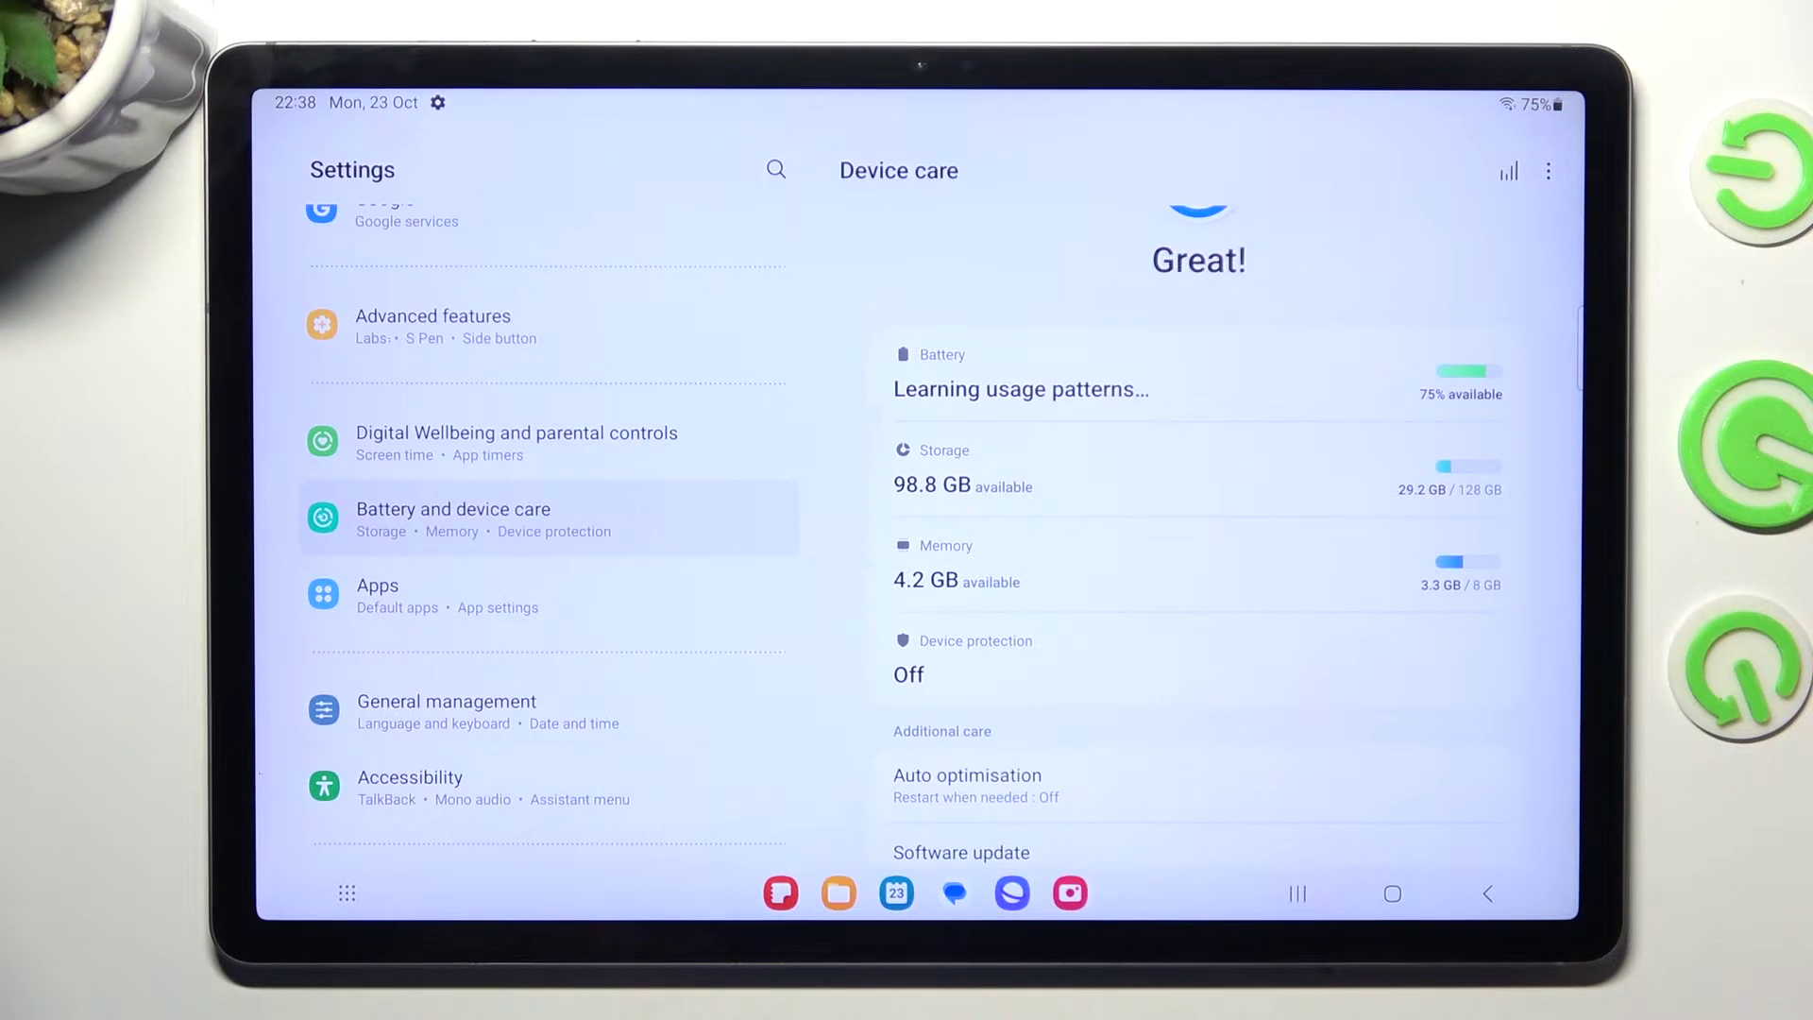
pyautogui.click(1218, 567)
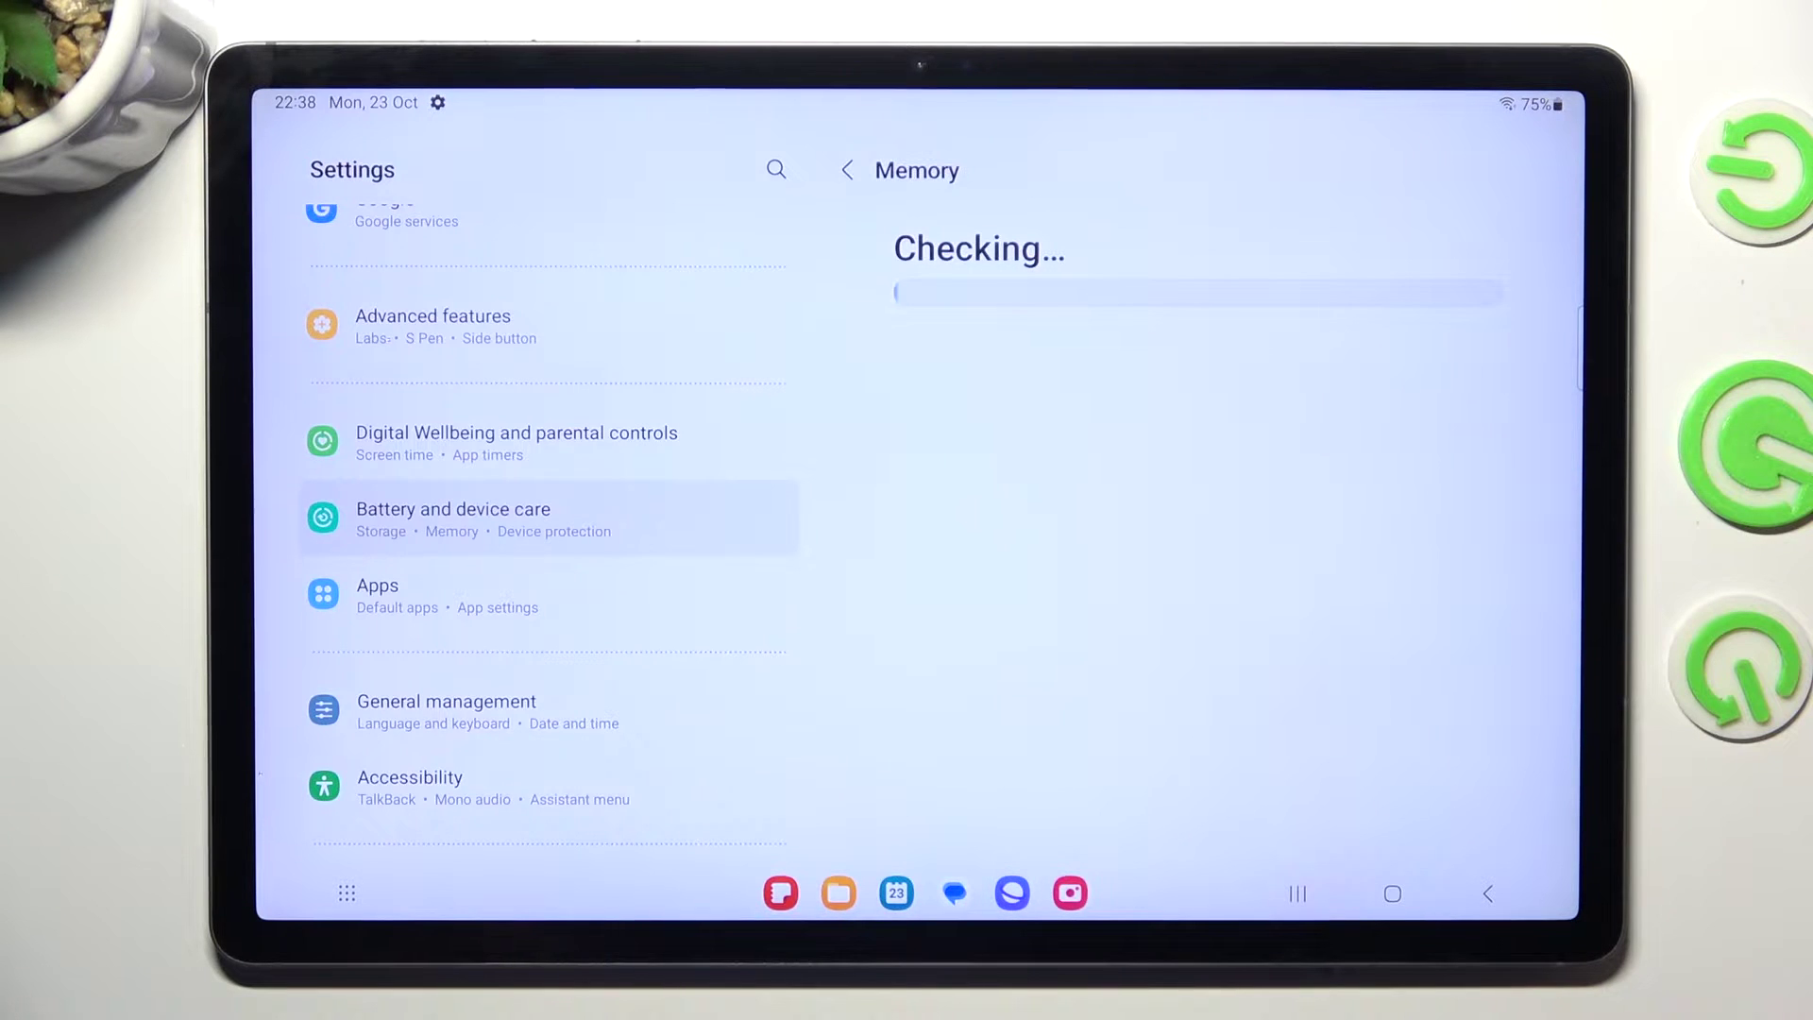
pyautogui.scroll(-2, 1416, 497)
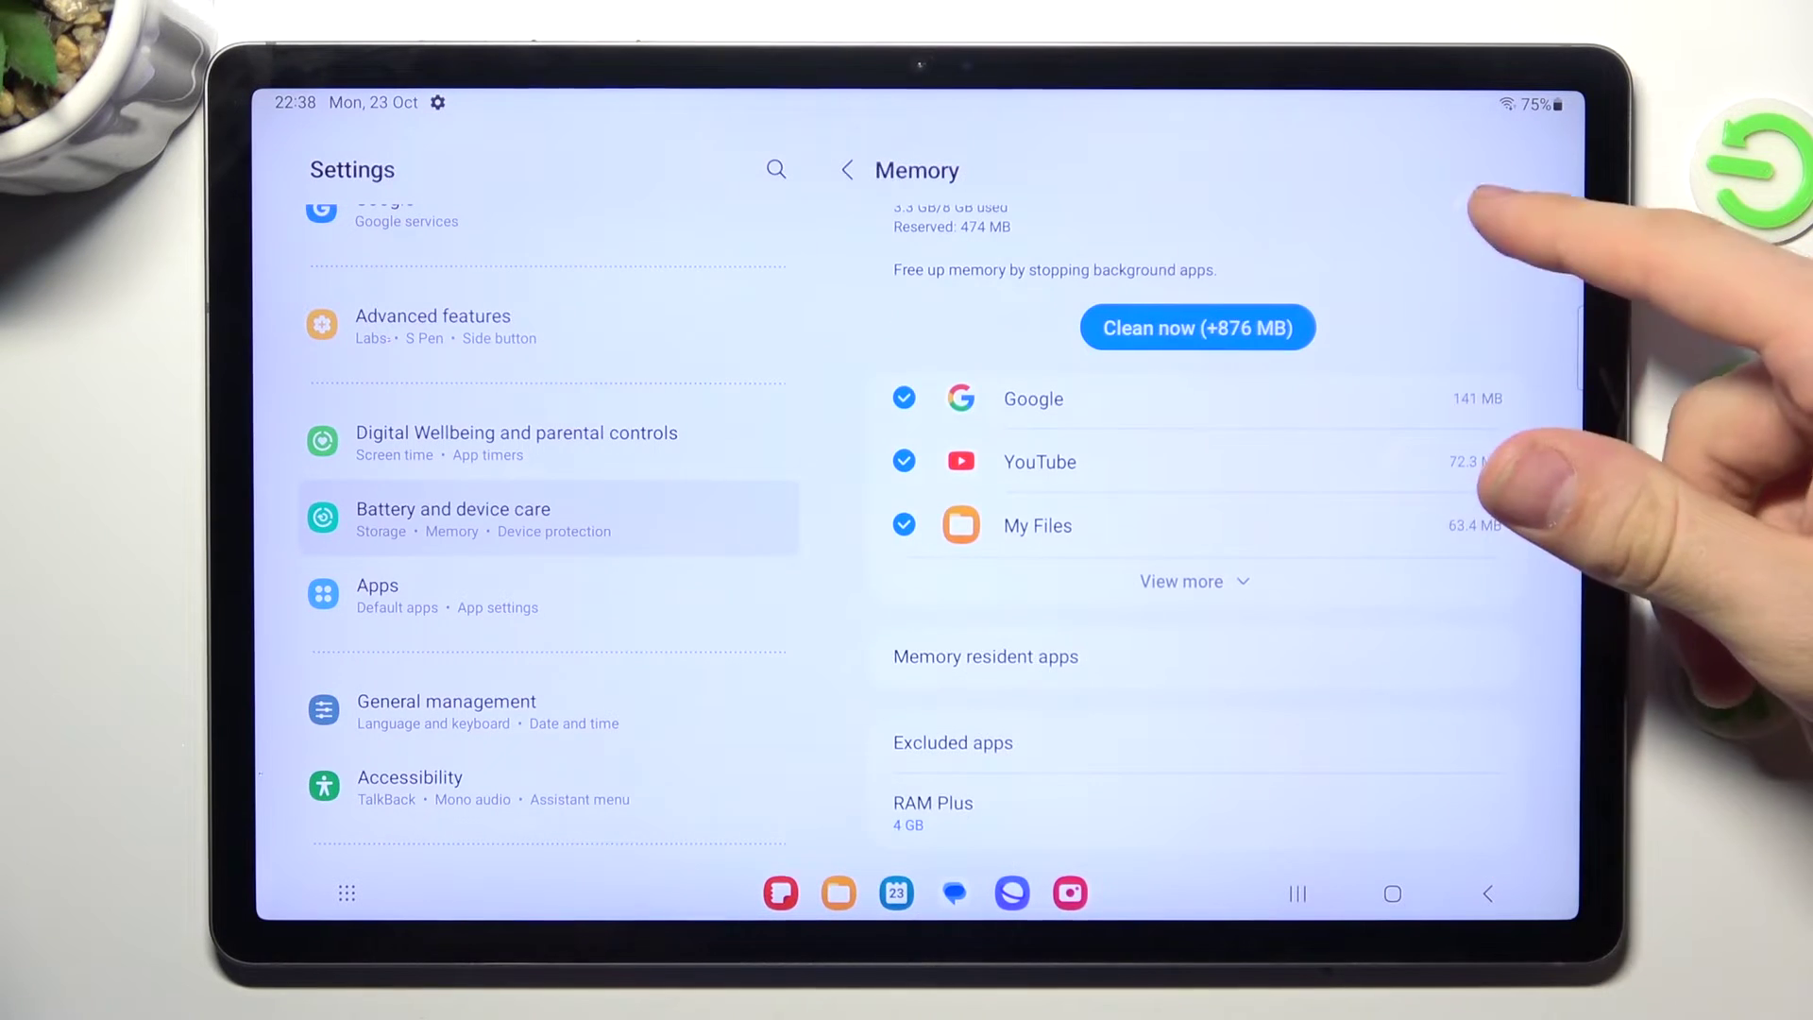
pyautogui.click(1133, 808)
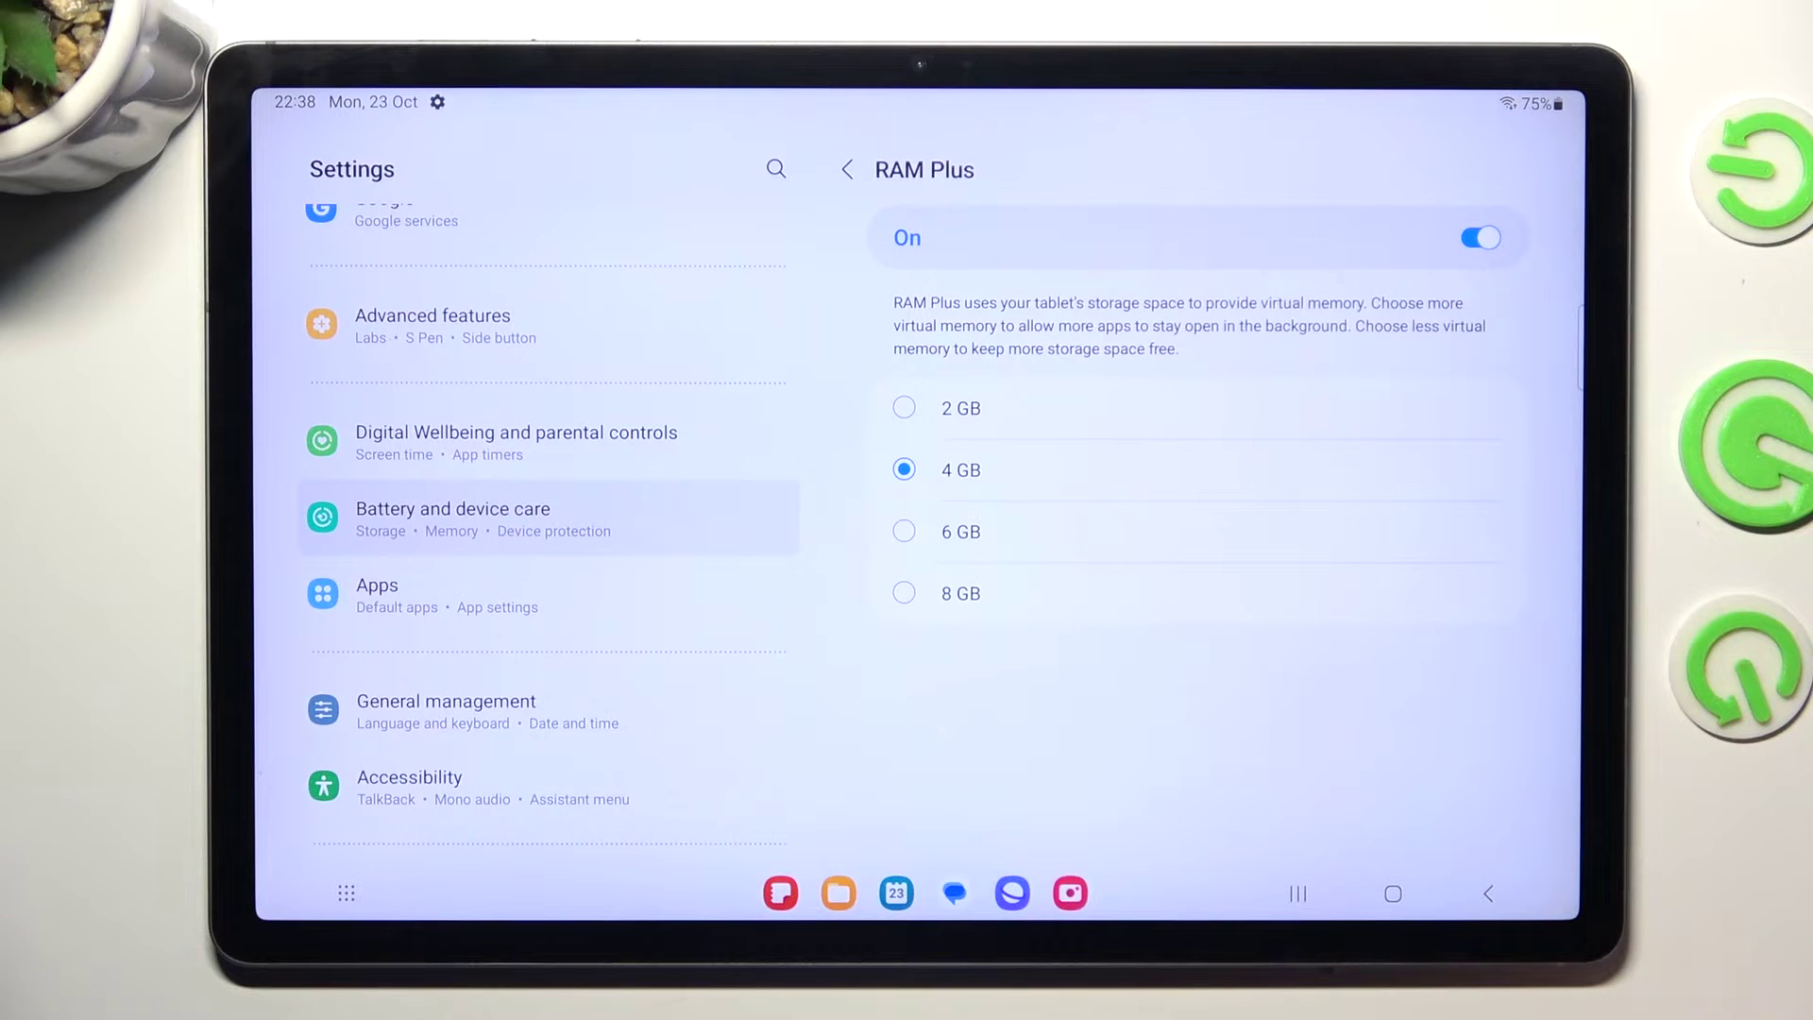
pyautogui.click(1393, 893)
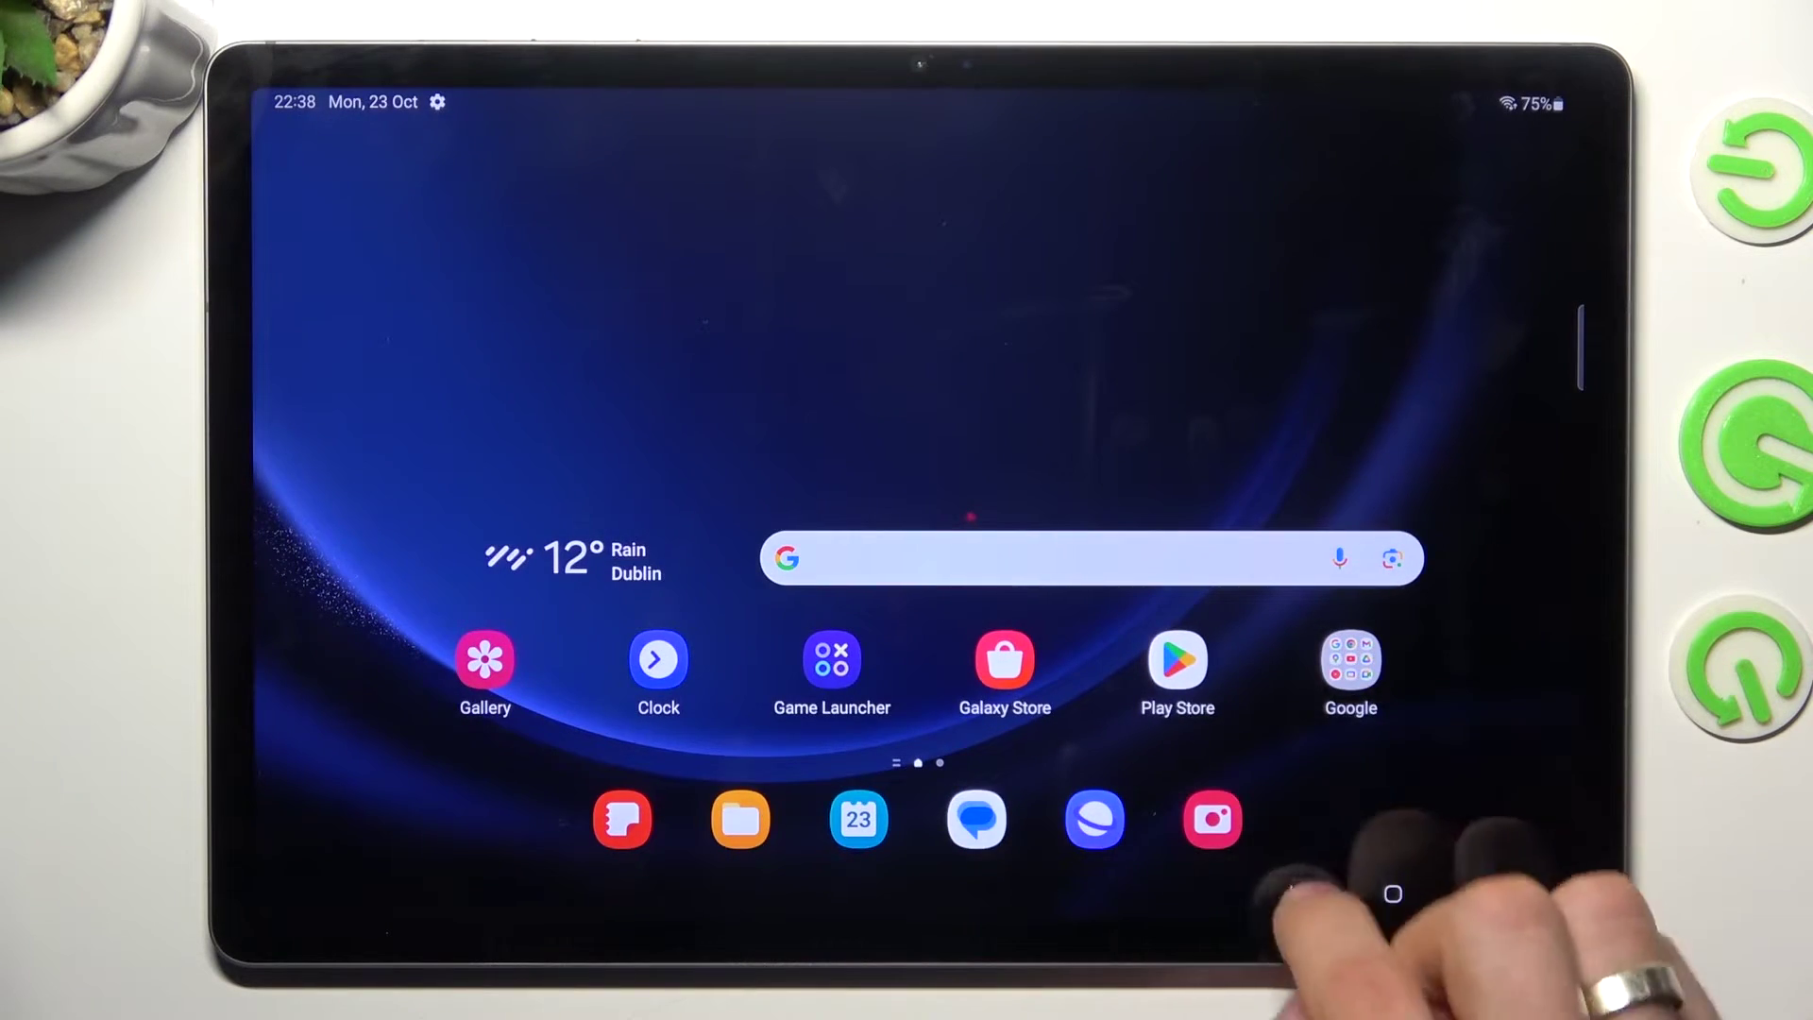
# - Reopen Settings from Recents and return to Device care, showing 98.8 GB storage and 4.2 GB memory free
pyautogui.click(1300, 892)
pyautogui.click(1332, 326)
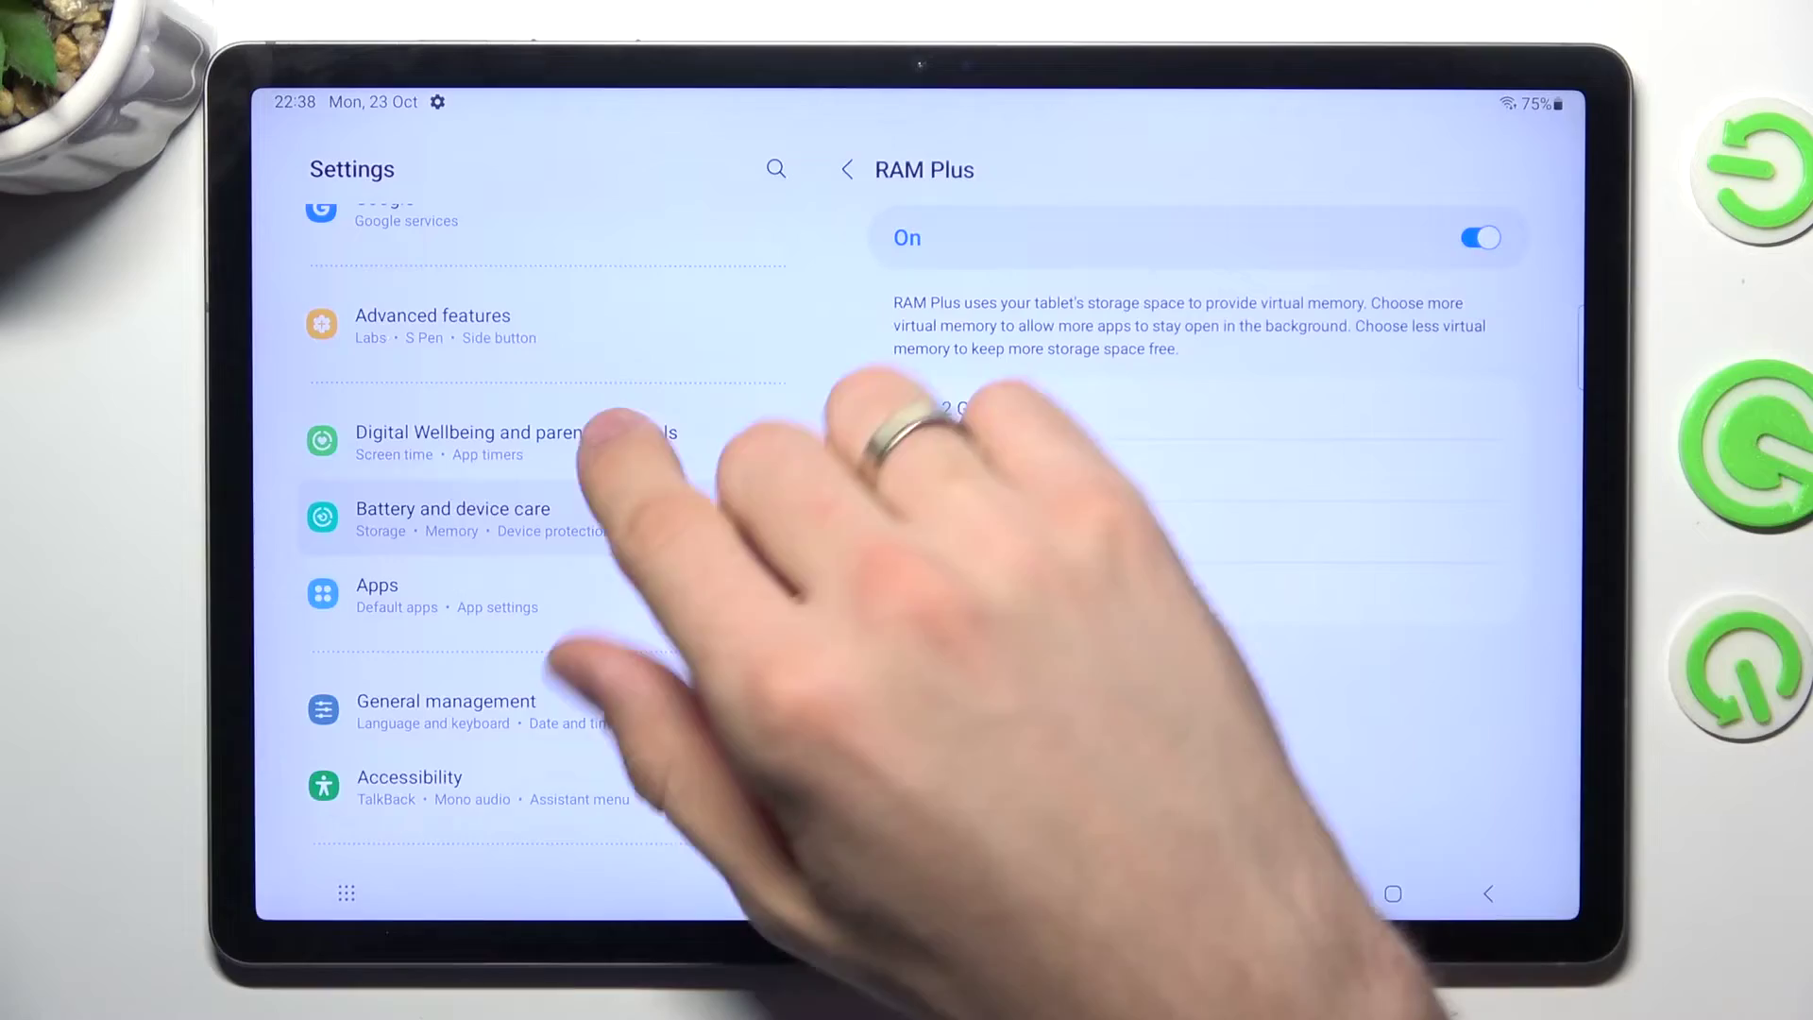
pyautogui.scroll(3, 553, 539)
pyautogui.scroll(-2, 553, 539)
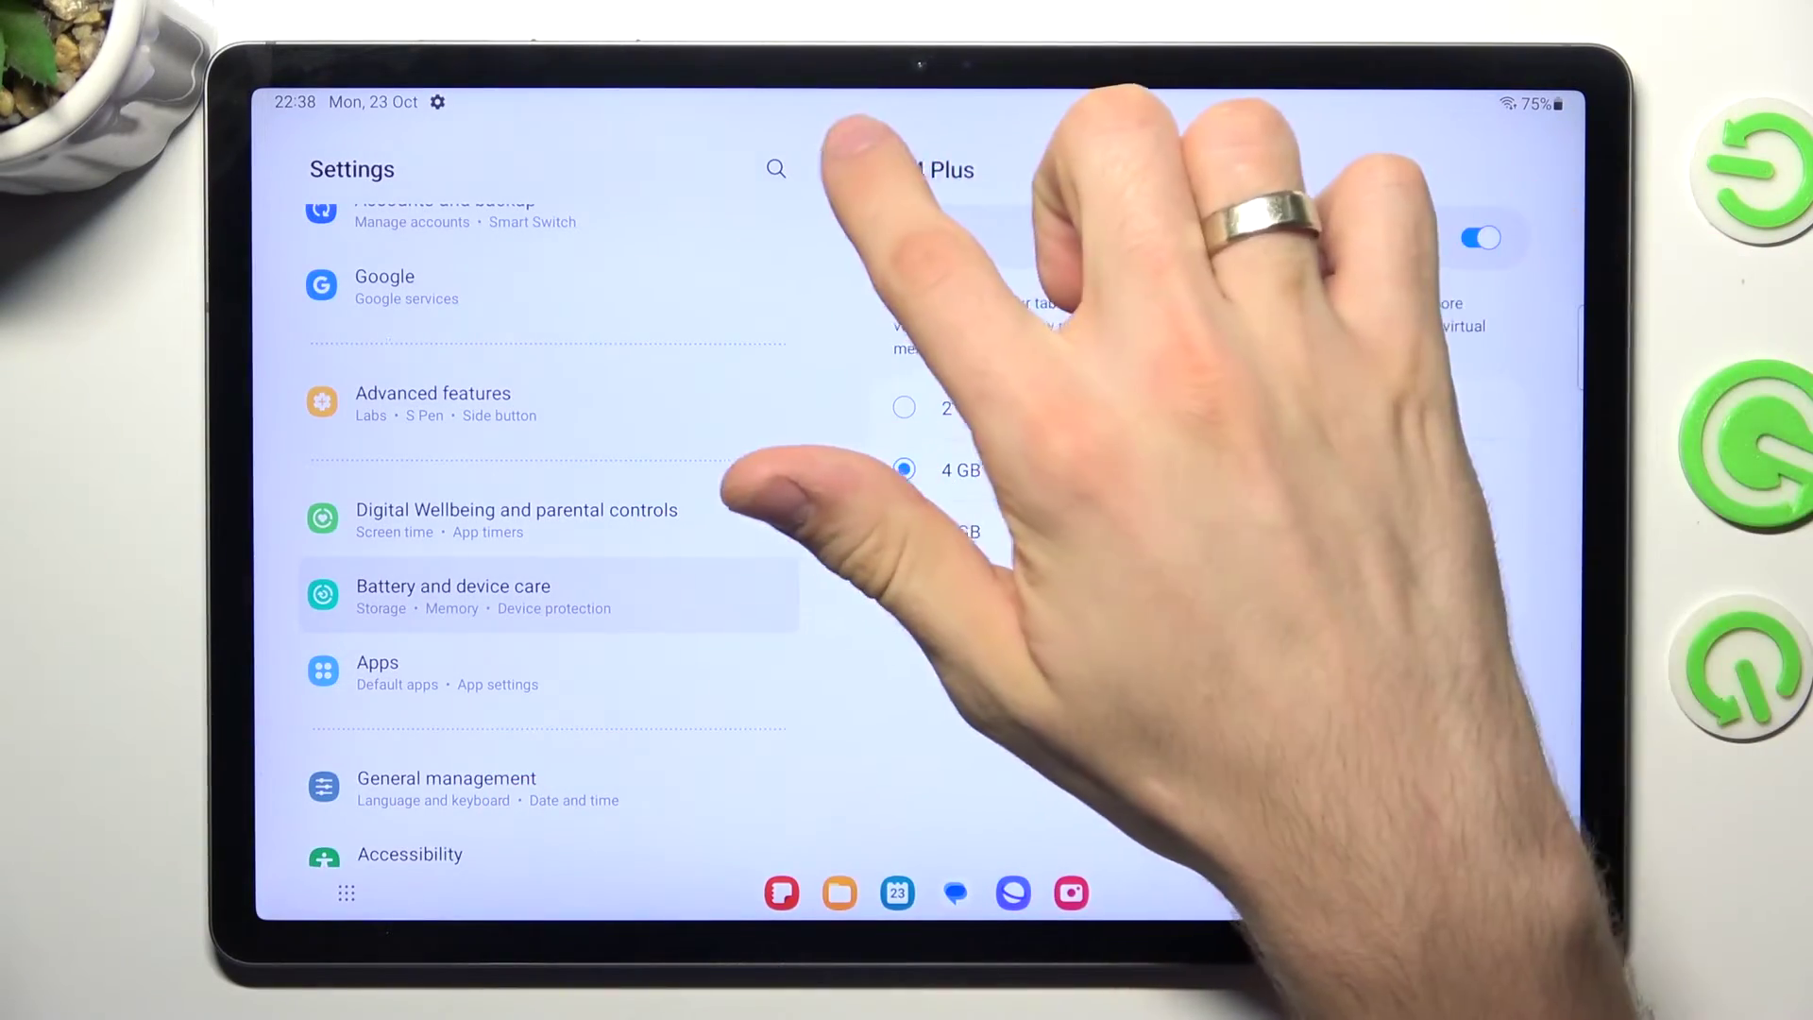
pyautogui.click(848, 169)
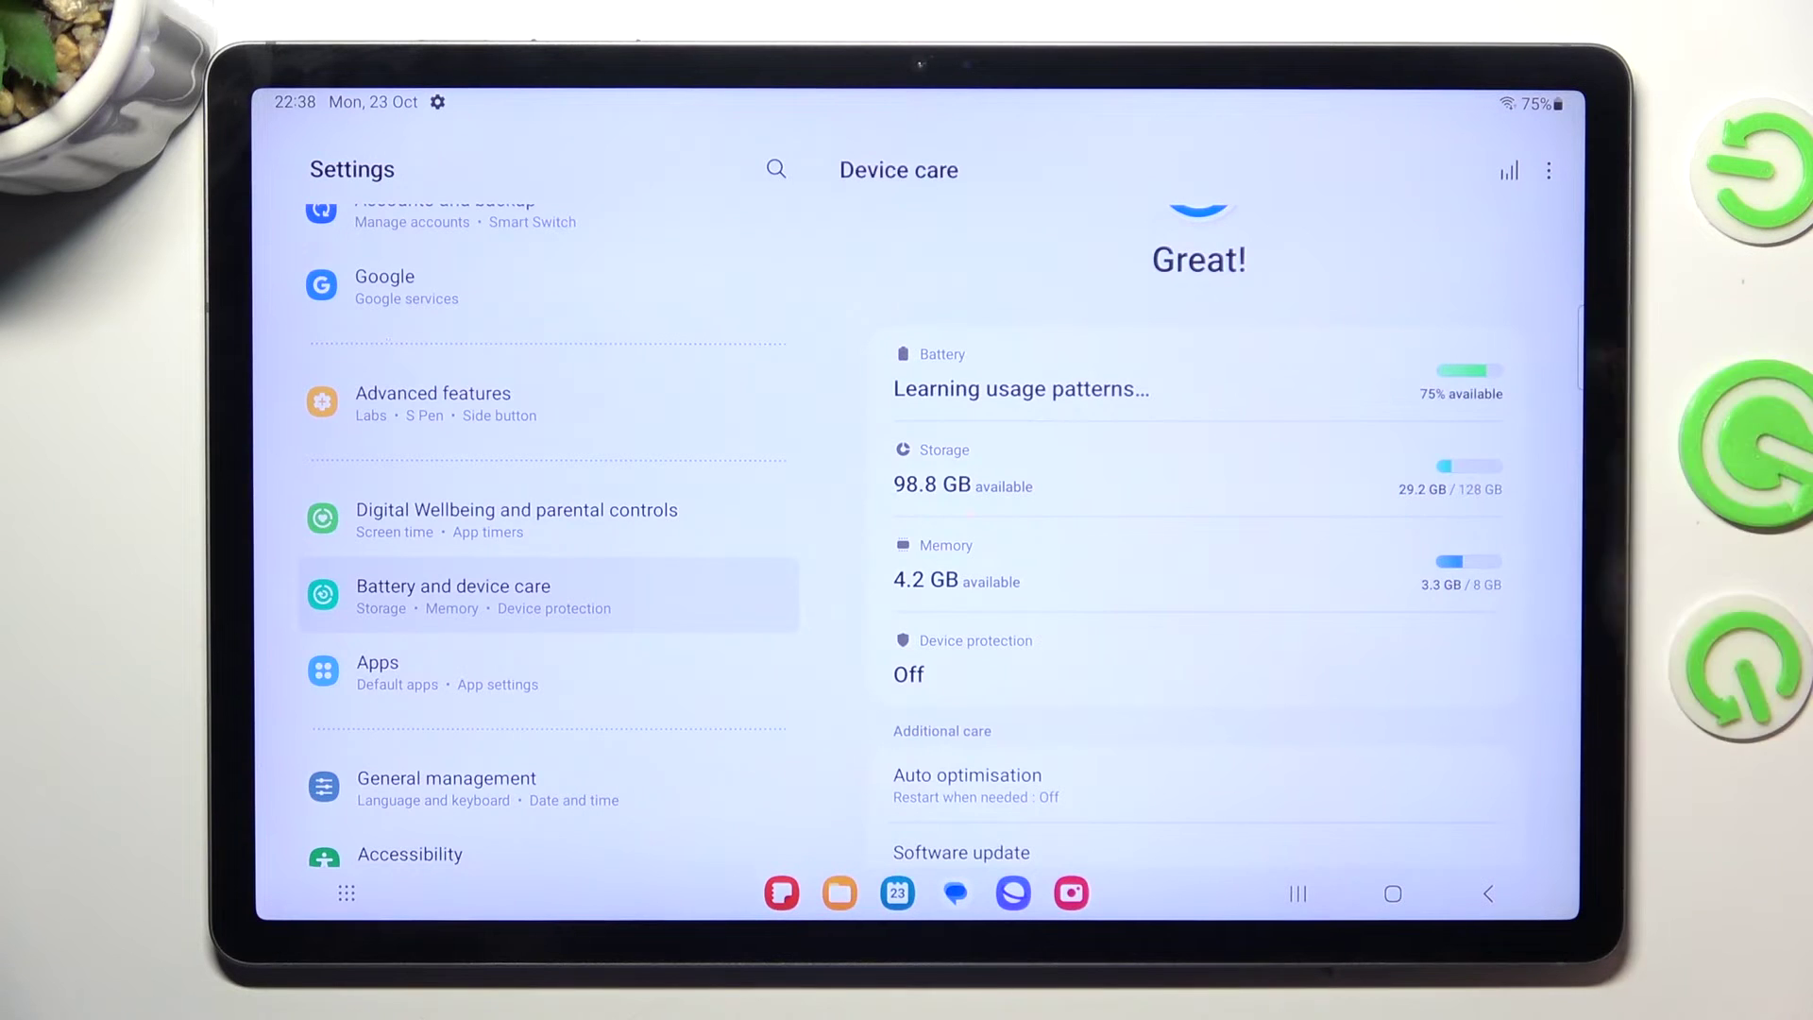
# - Confirm under Battery that Power saving is off, then back out to Device care
pyautogui.click(1460, 380)
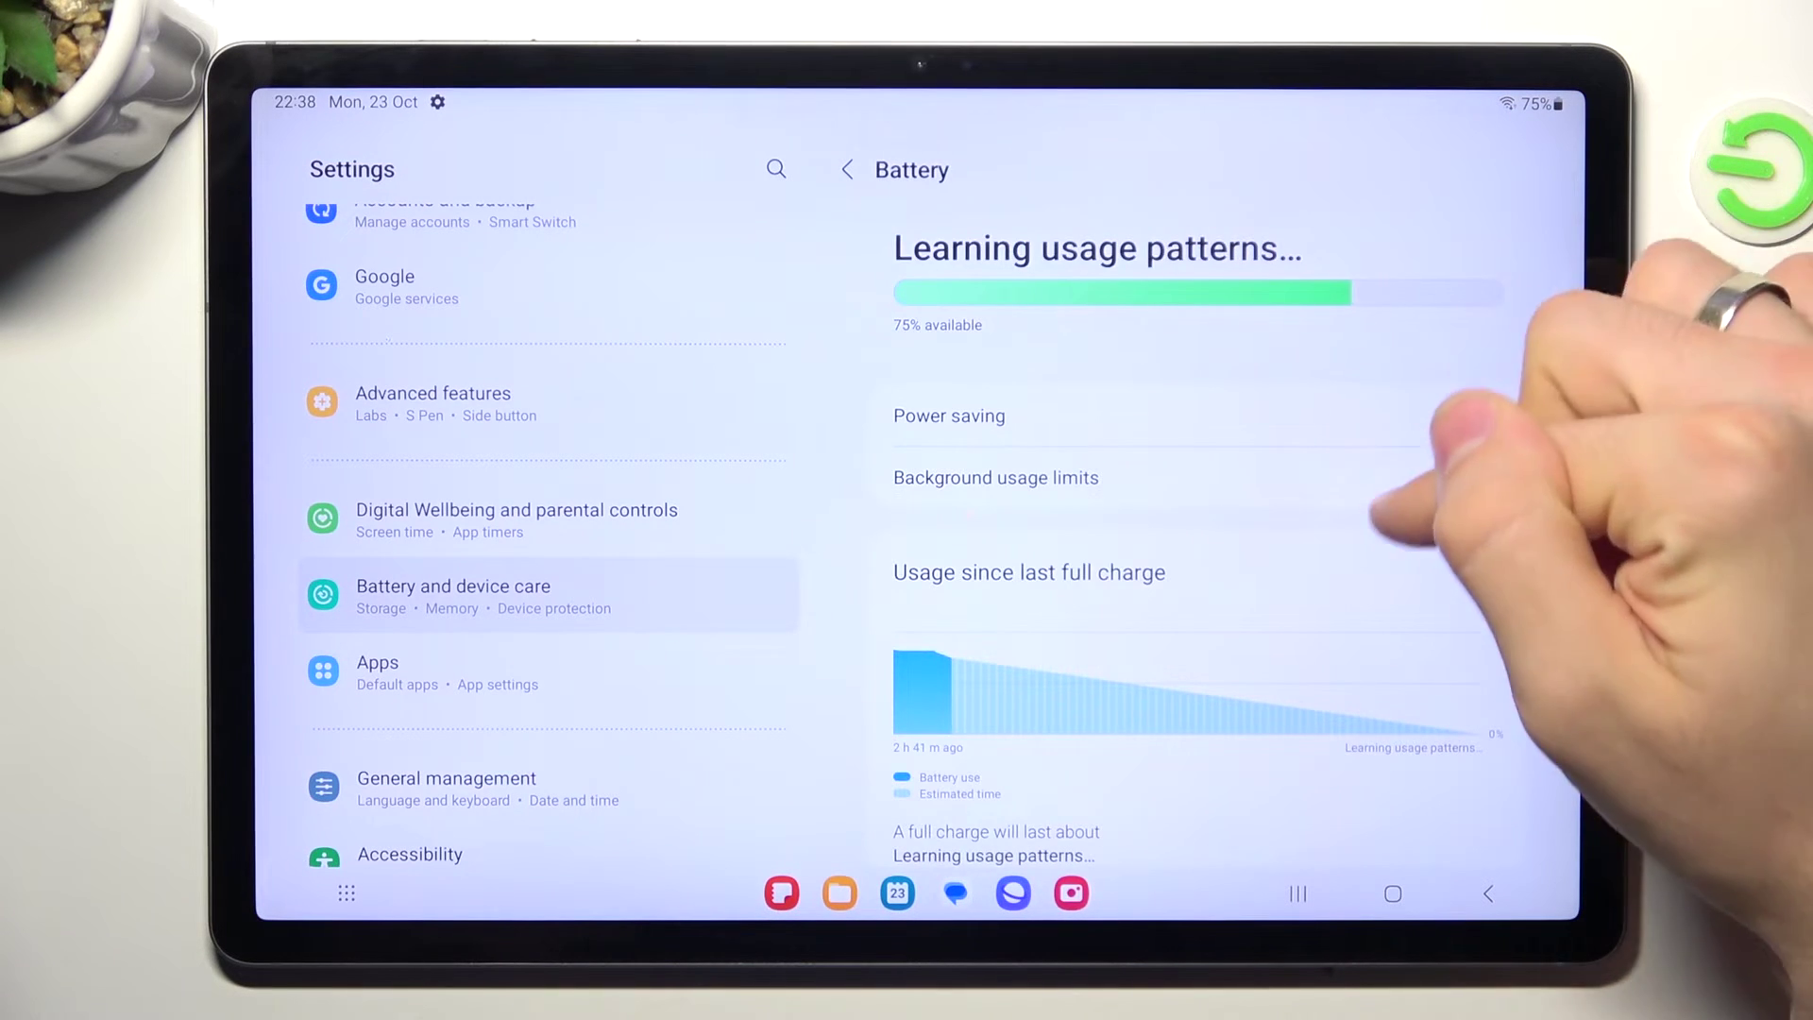
pyautogui.scroll(-3, 1374, 513)
pyautogui.scroll(3, 1517, 285)
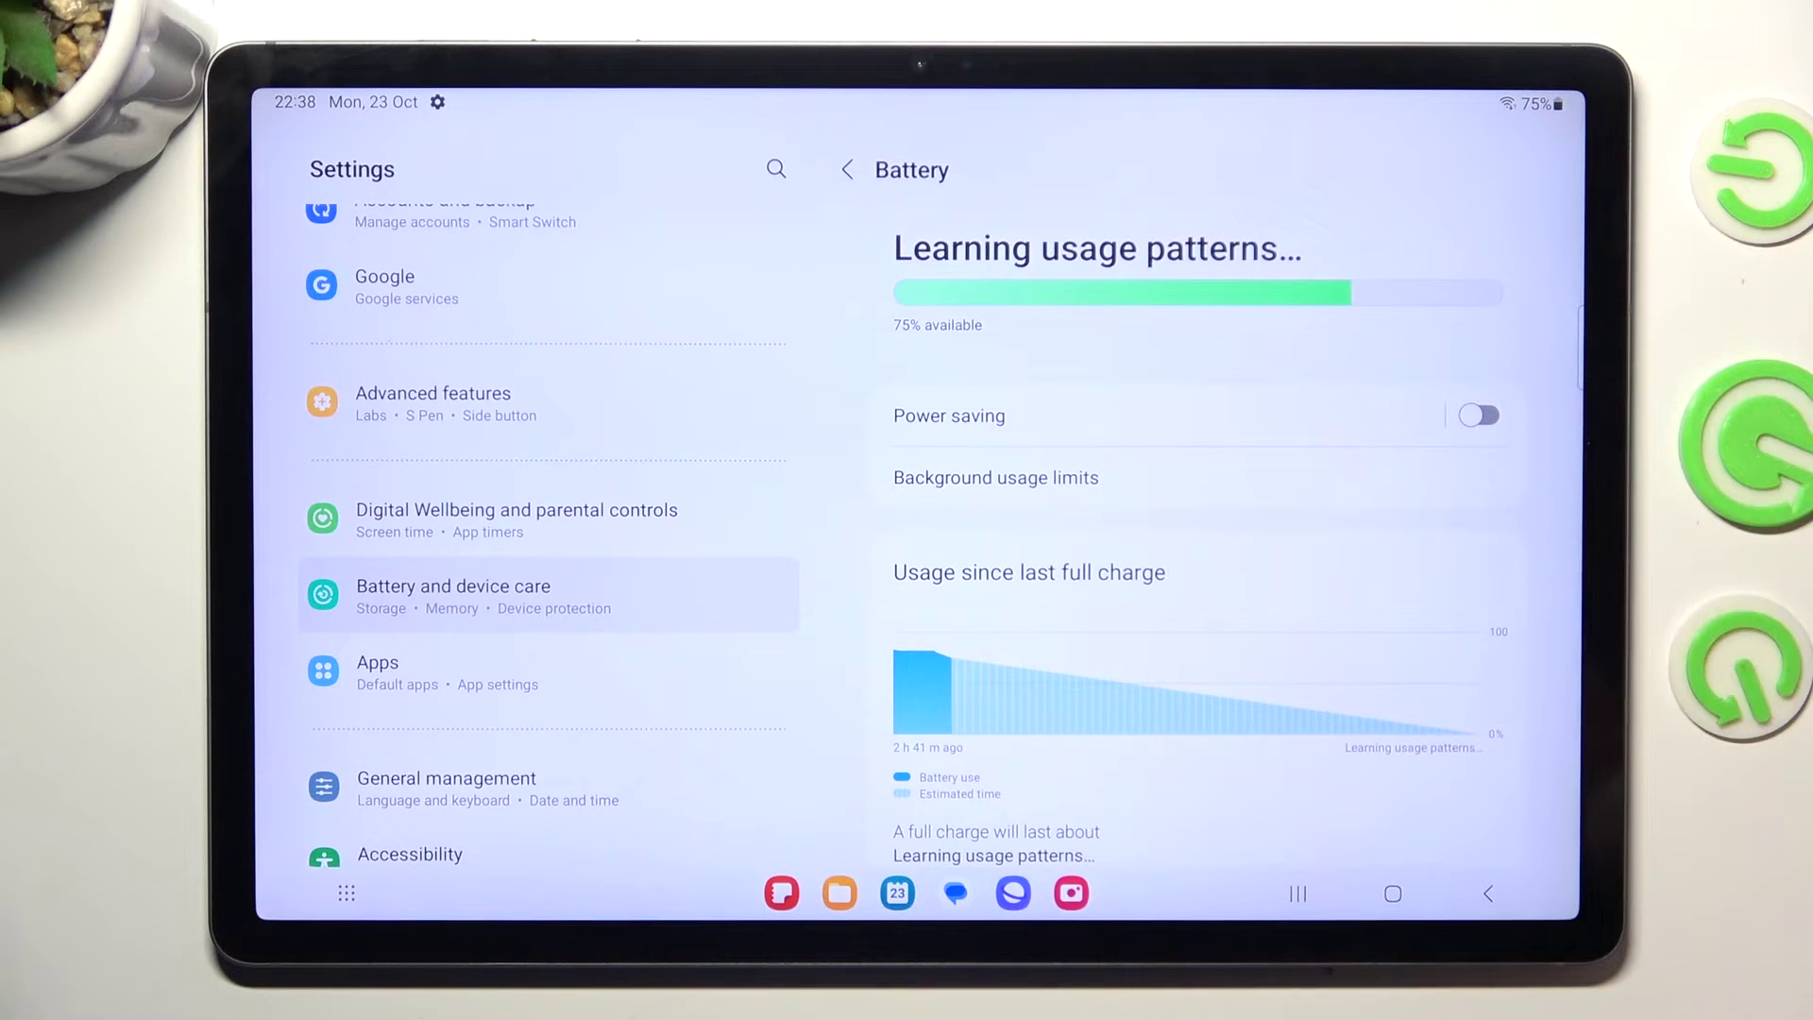
pyautogui.click(1119, 416)
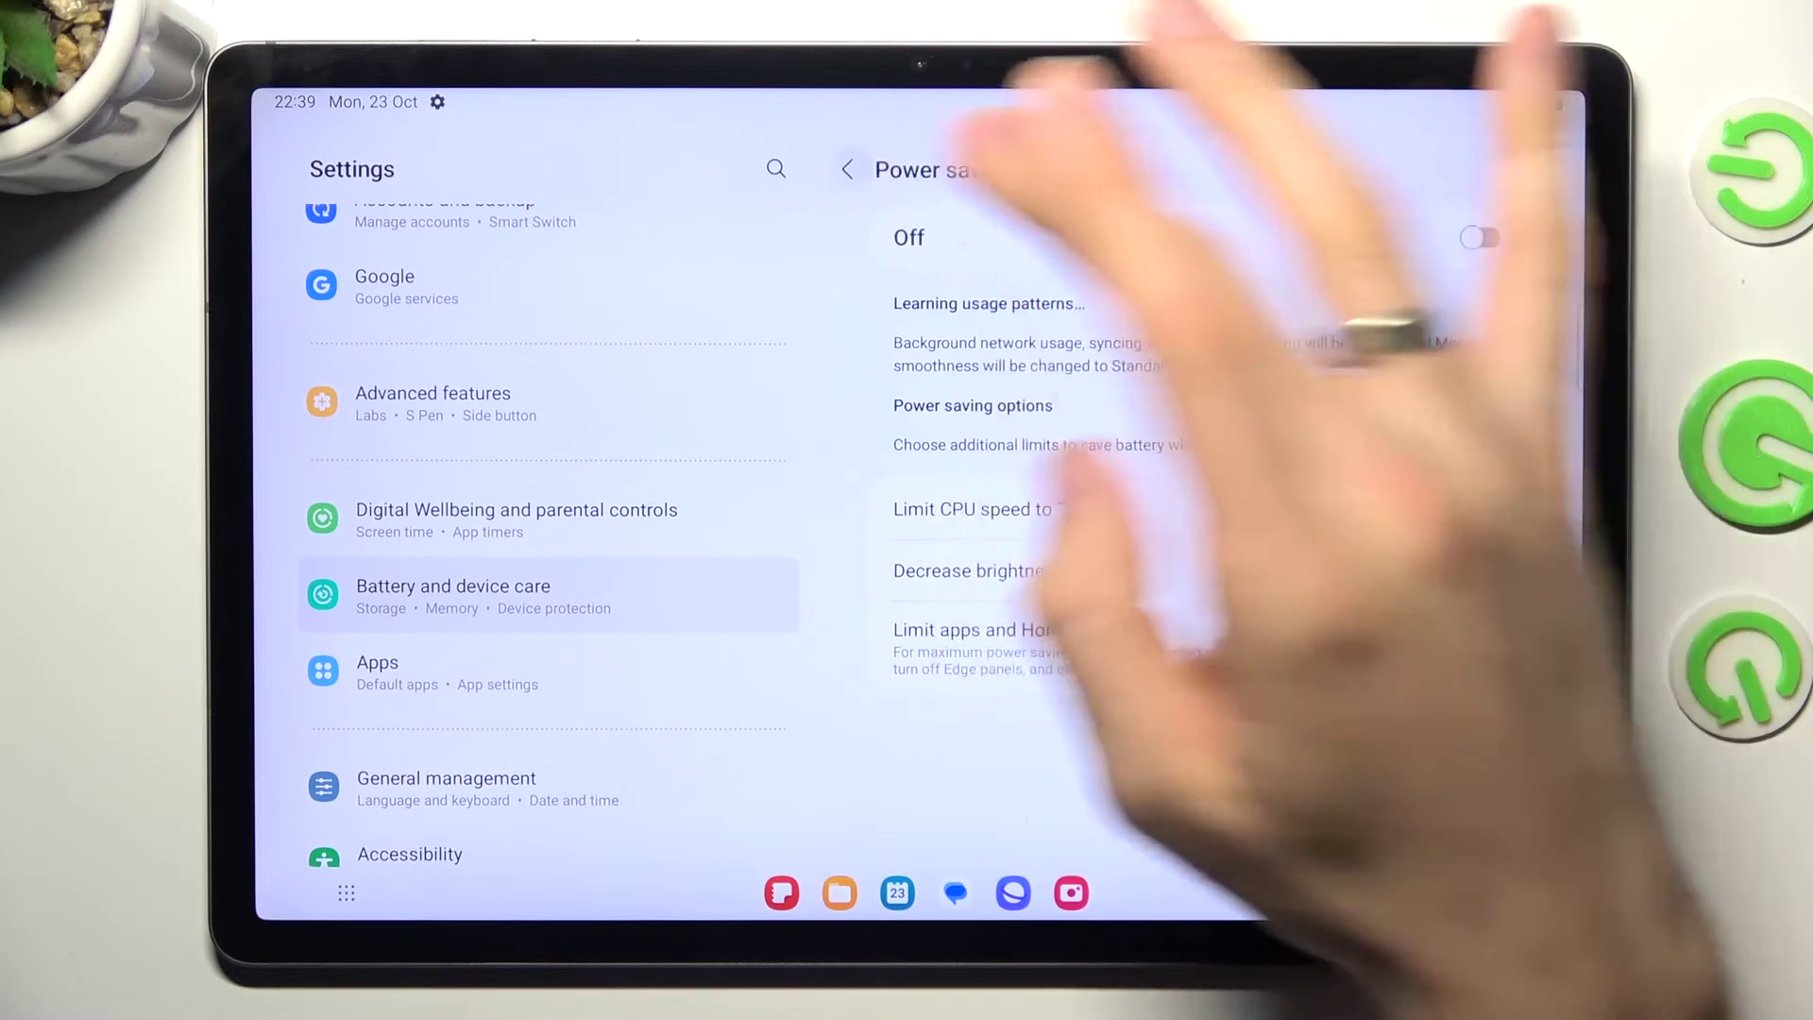
pyautogui.click(847, 168)
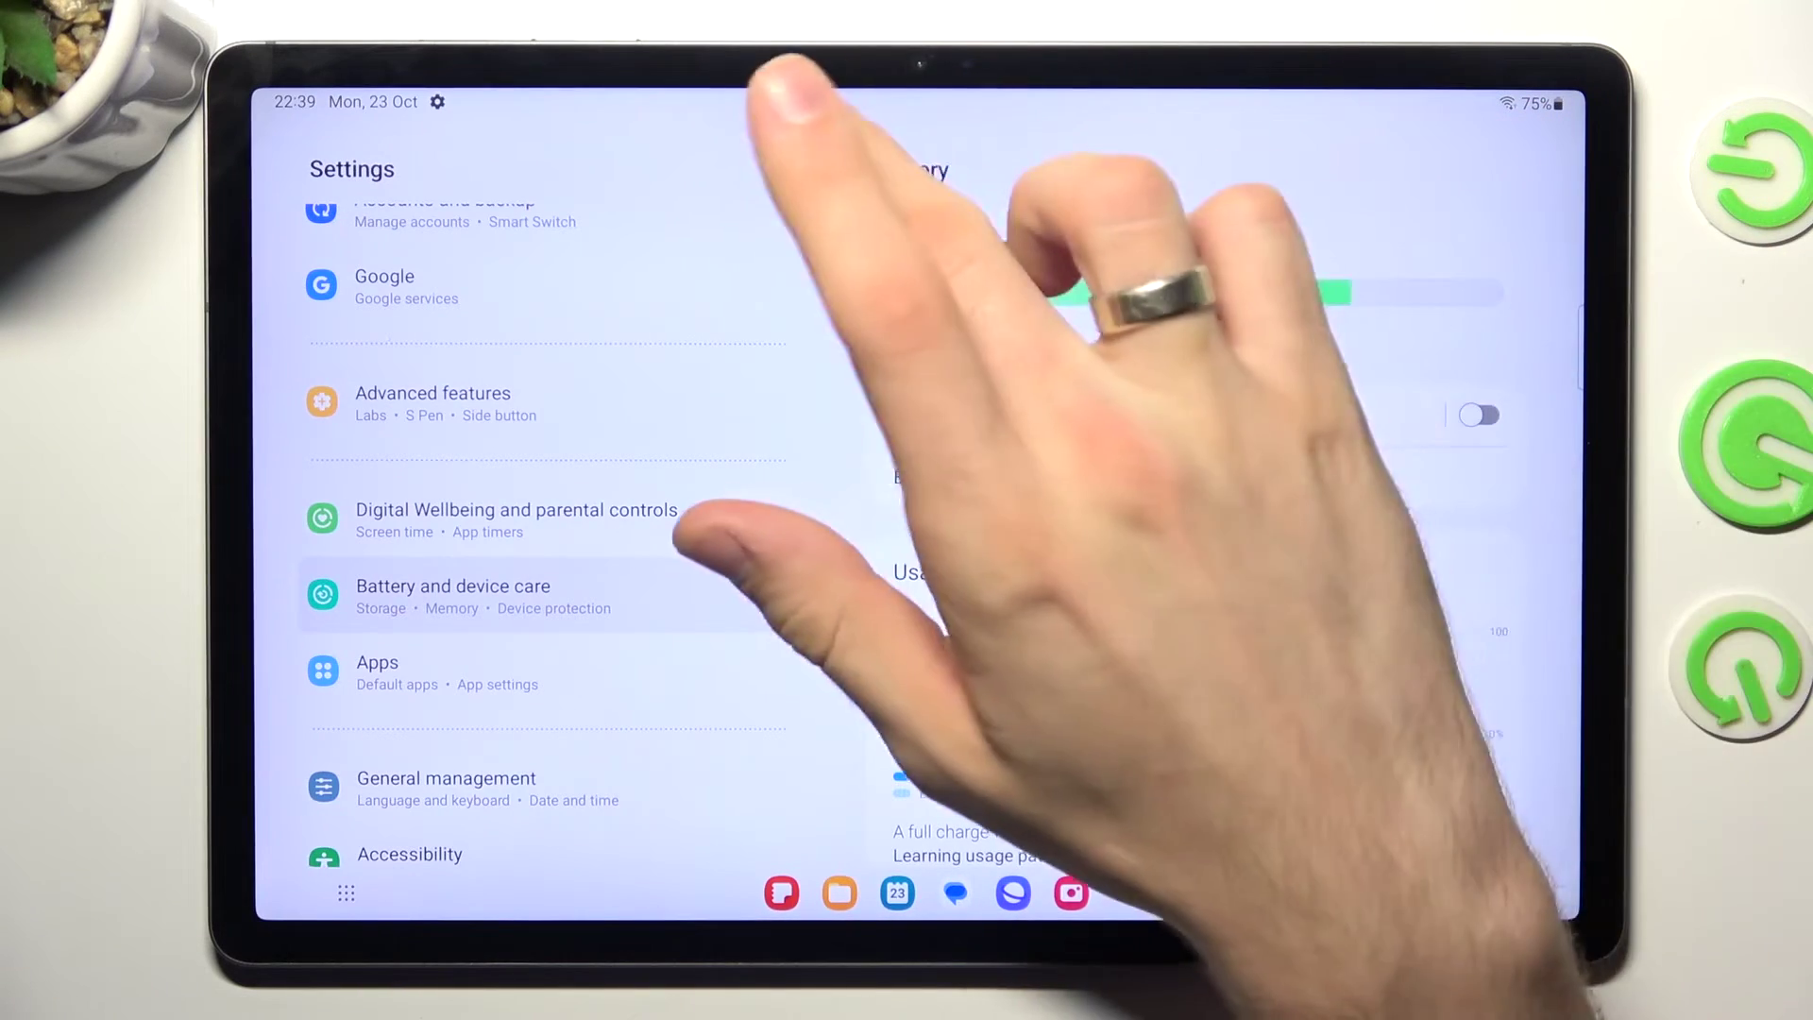
pyautogui.click(848, 169)
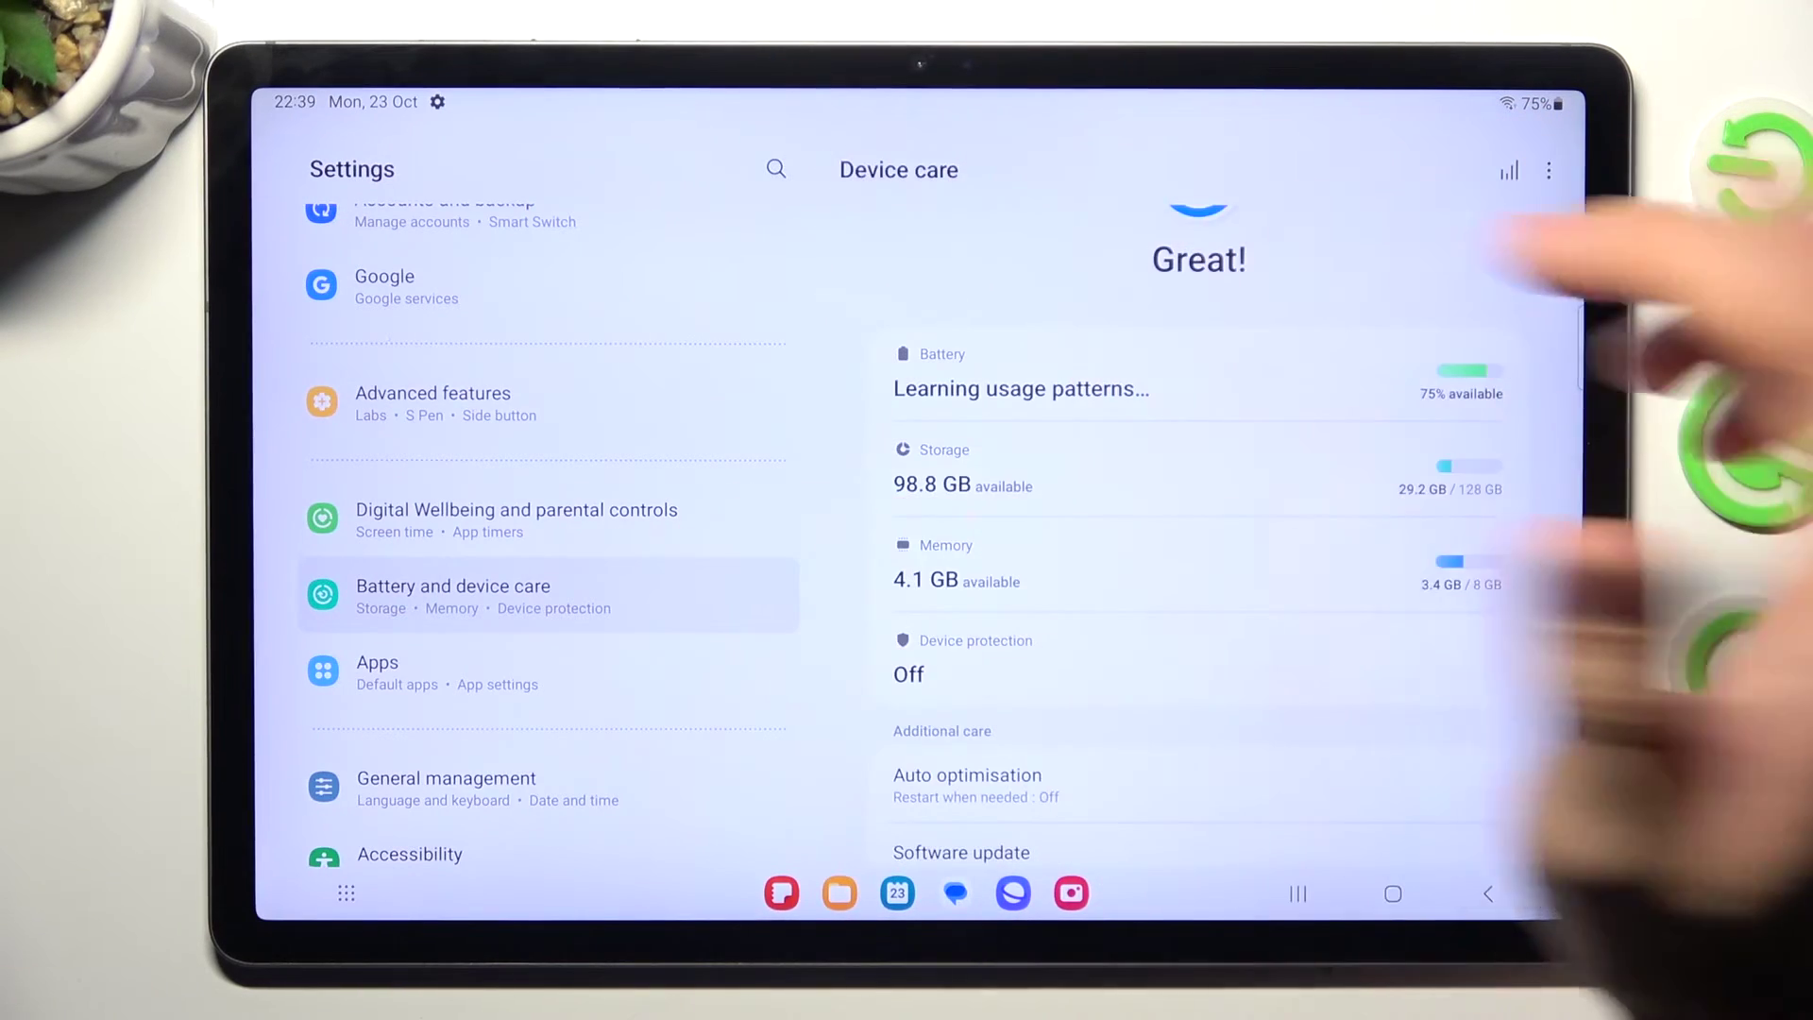
pyautogui.scroll(2, 1416, 426)
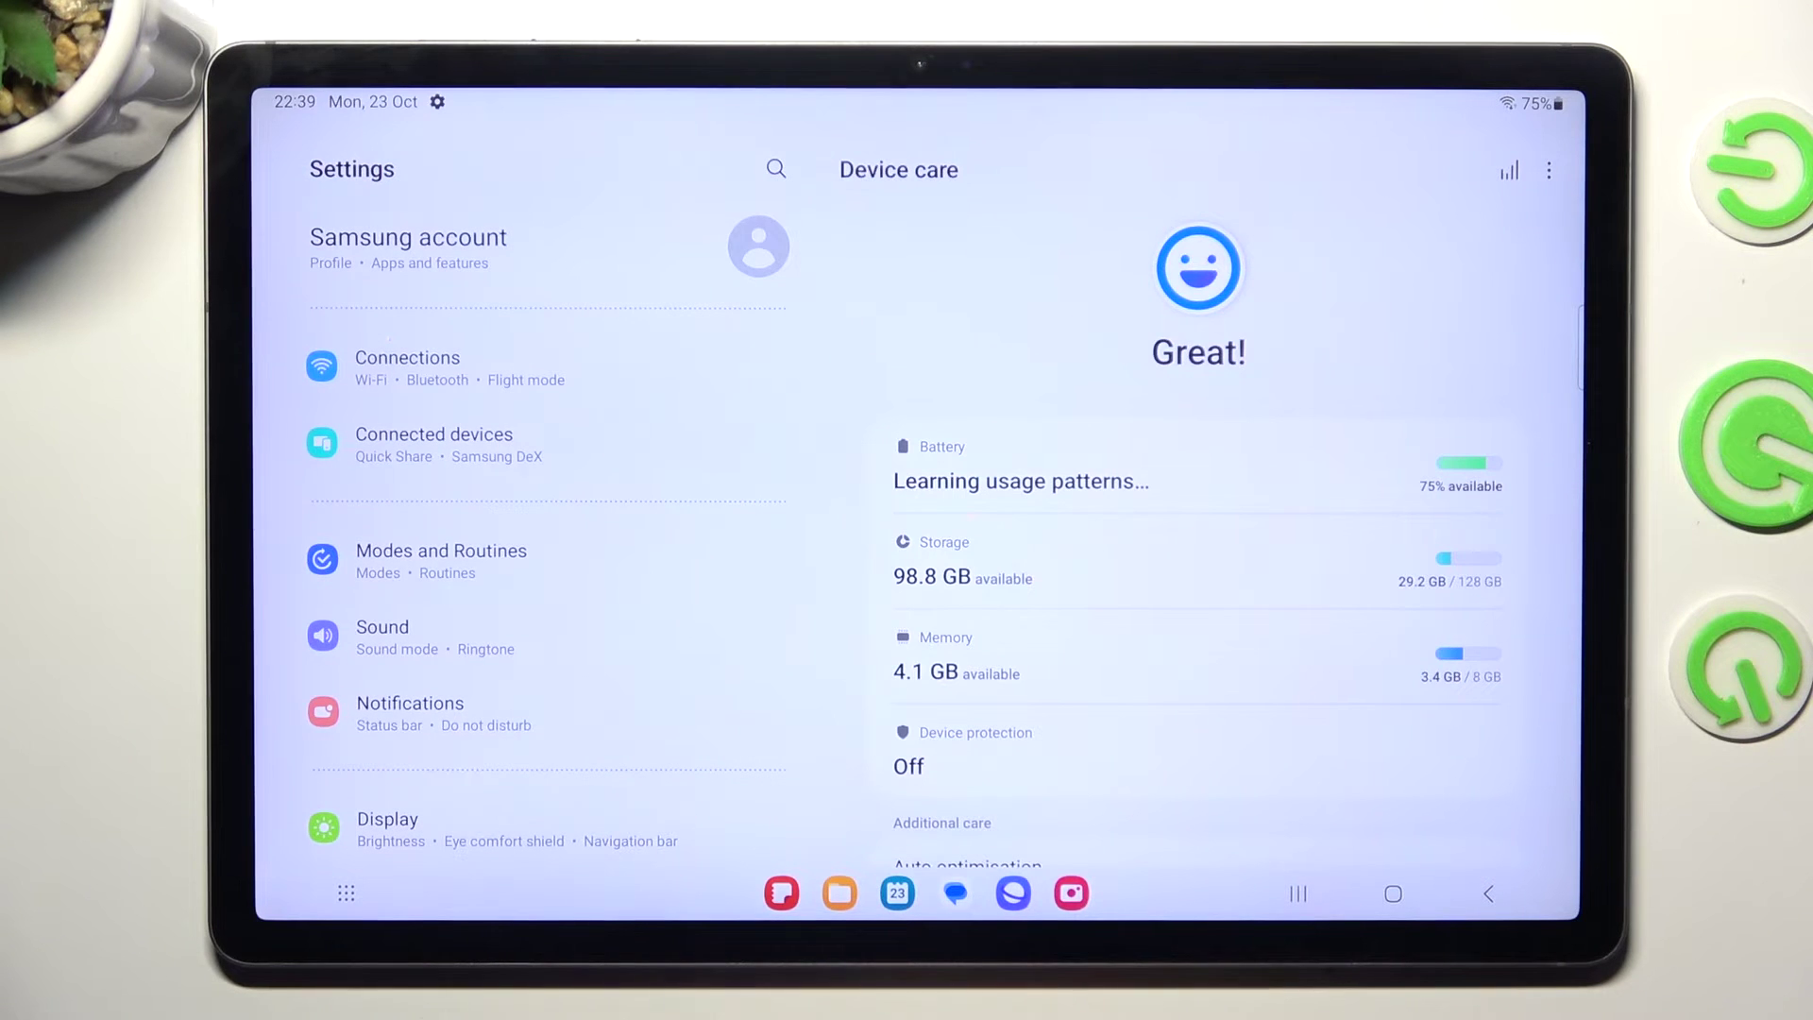
# - Leave Settings, browse the app drawer and the Google folder, and return to the main home page
pyautogui.click(1392, 895)
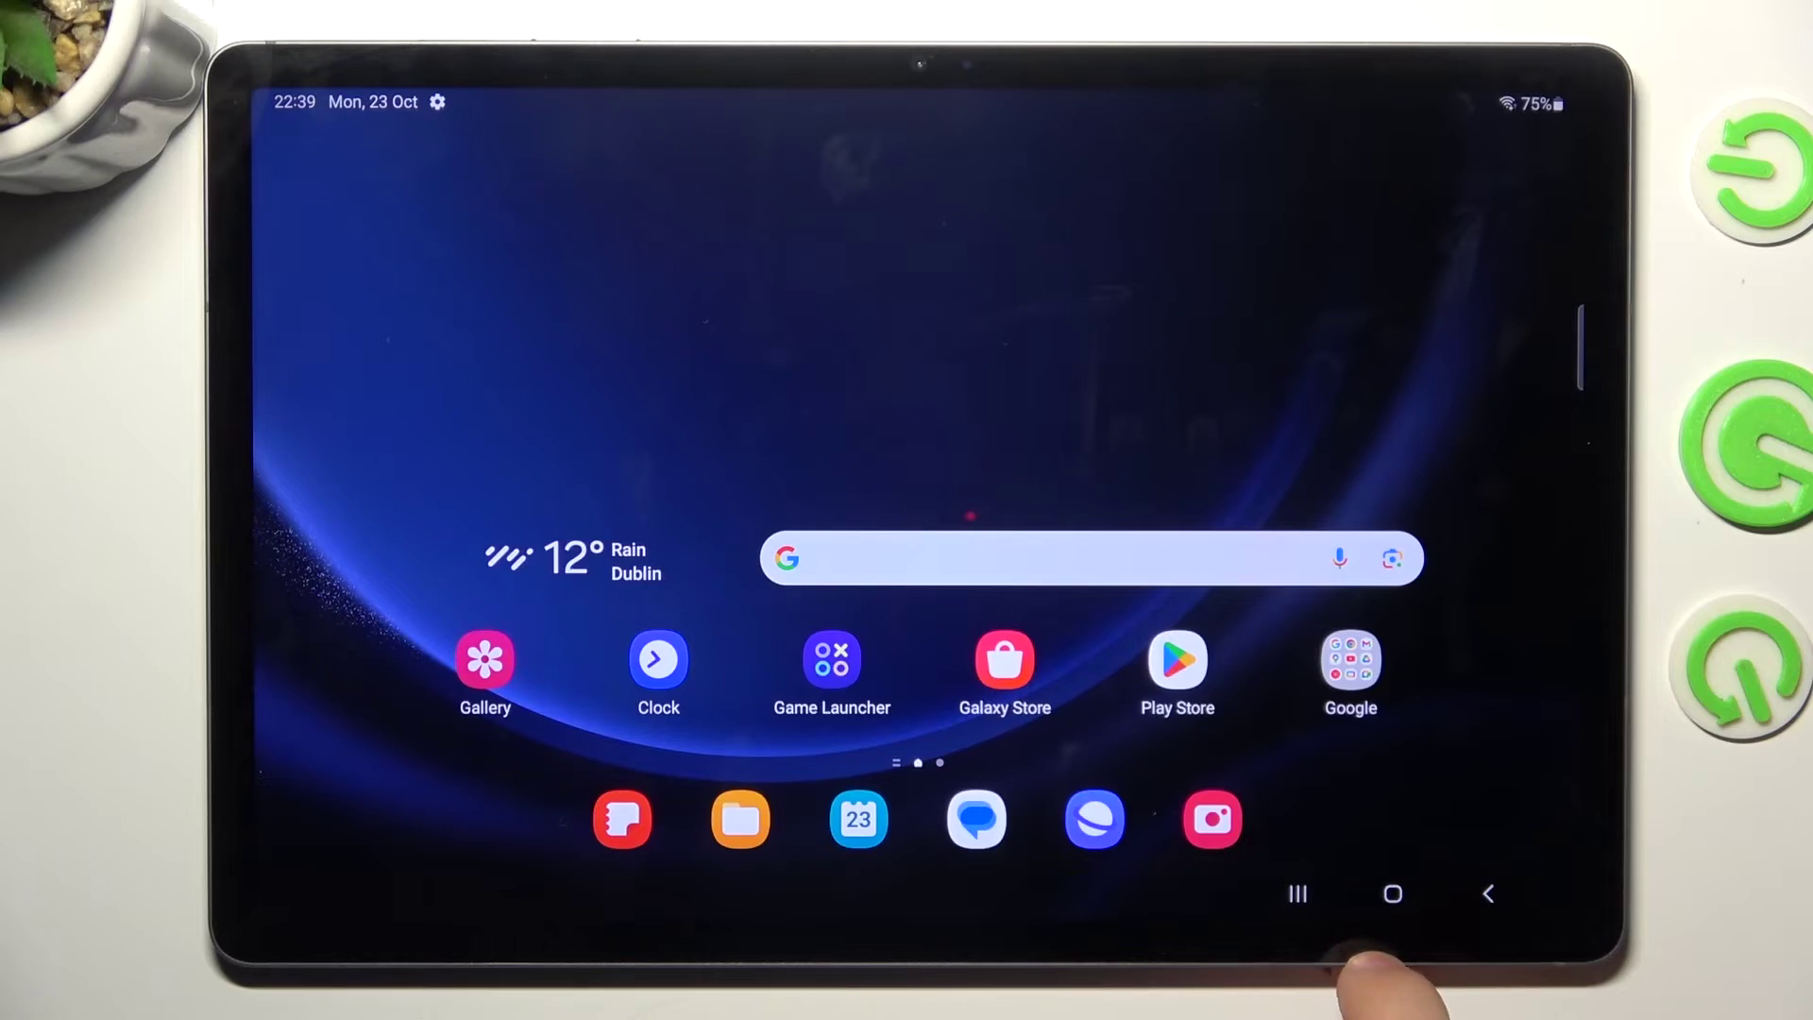
pyautogui.moveTo(1416, 851); pyautogui.dragTo(1247, 283)
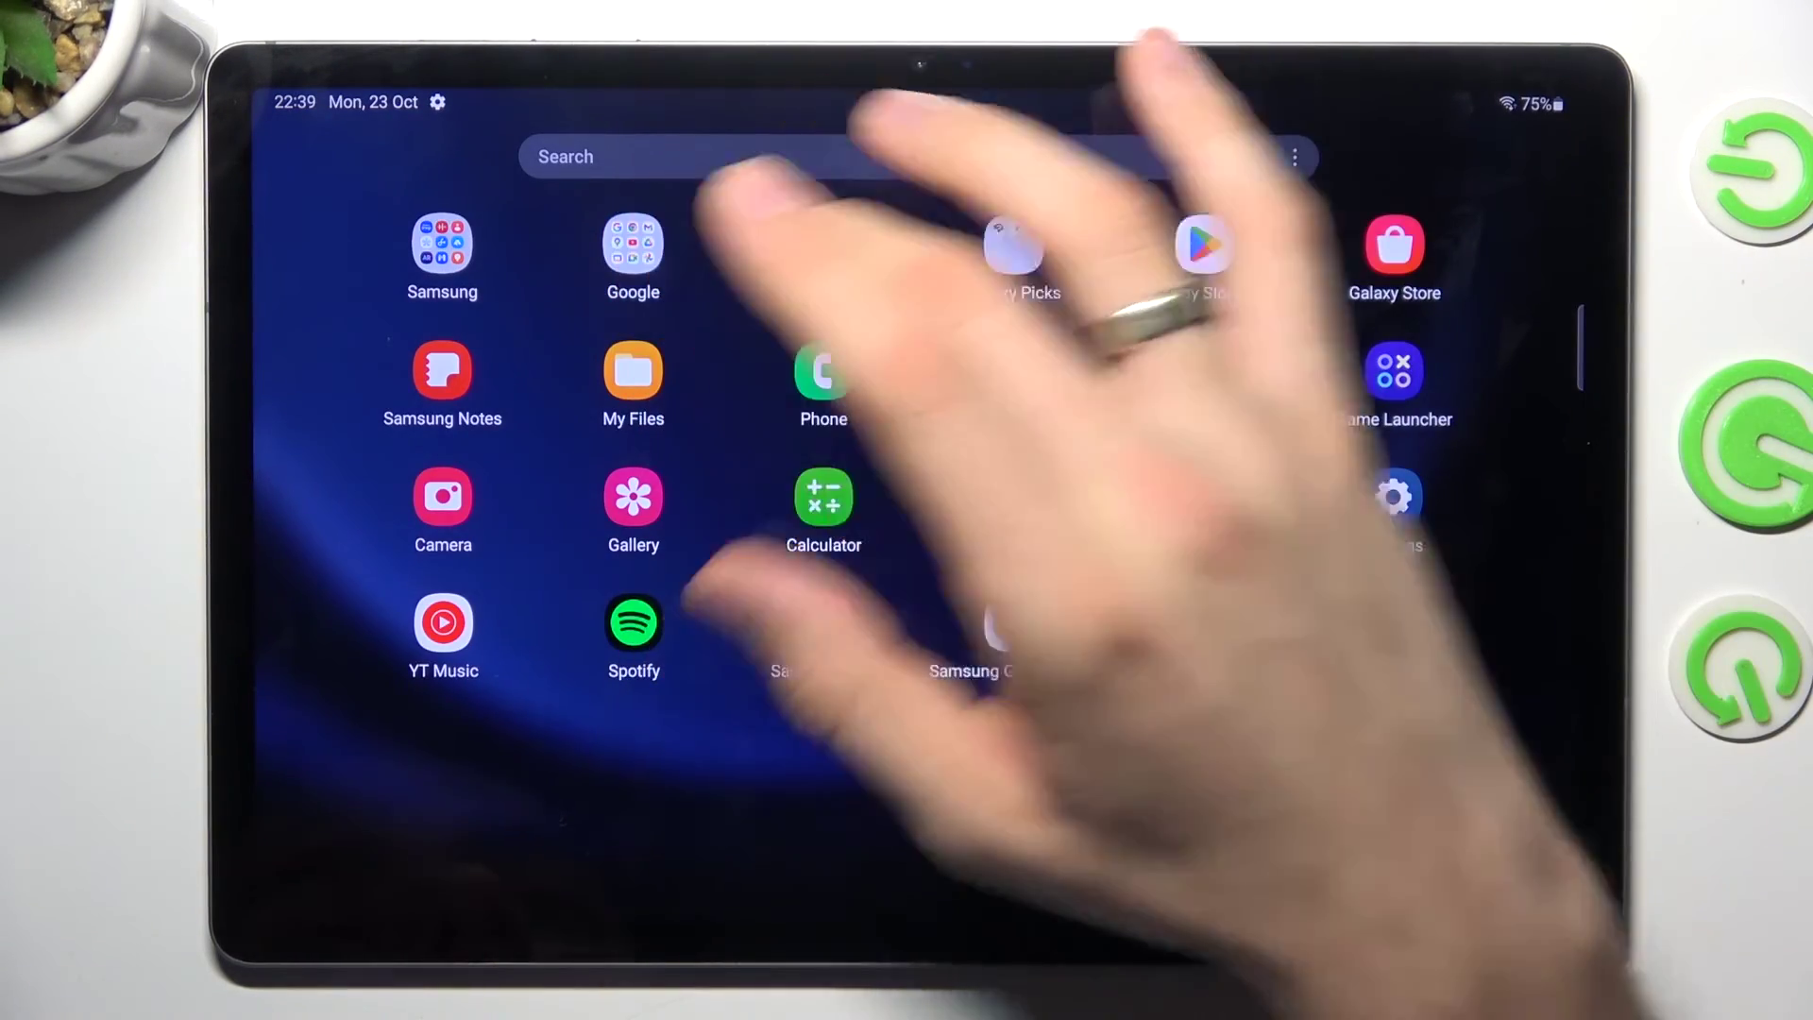
pyautogui.click(633, 243)
pyautogui.click(1297, 148)
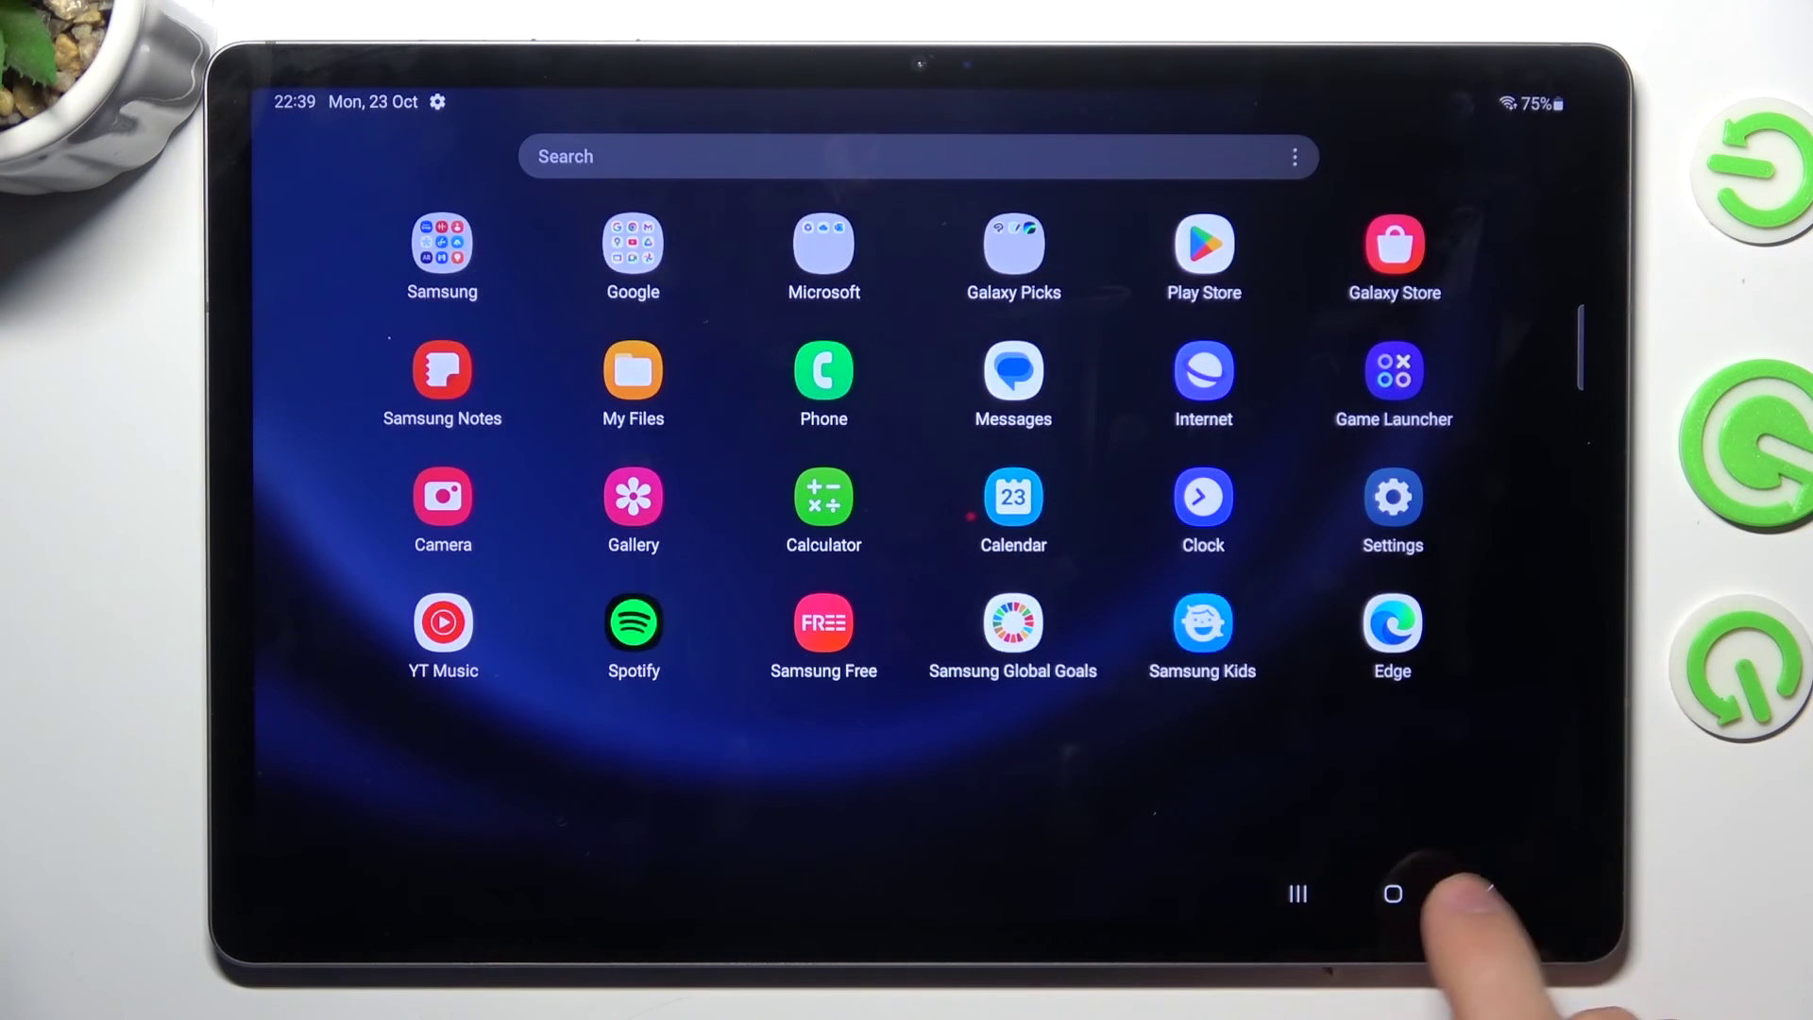
pyautogui.click(1393, 893)
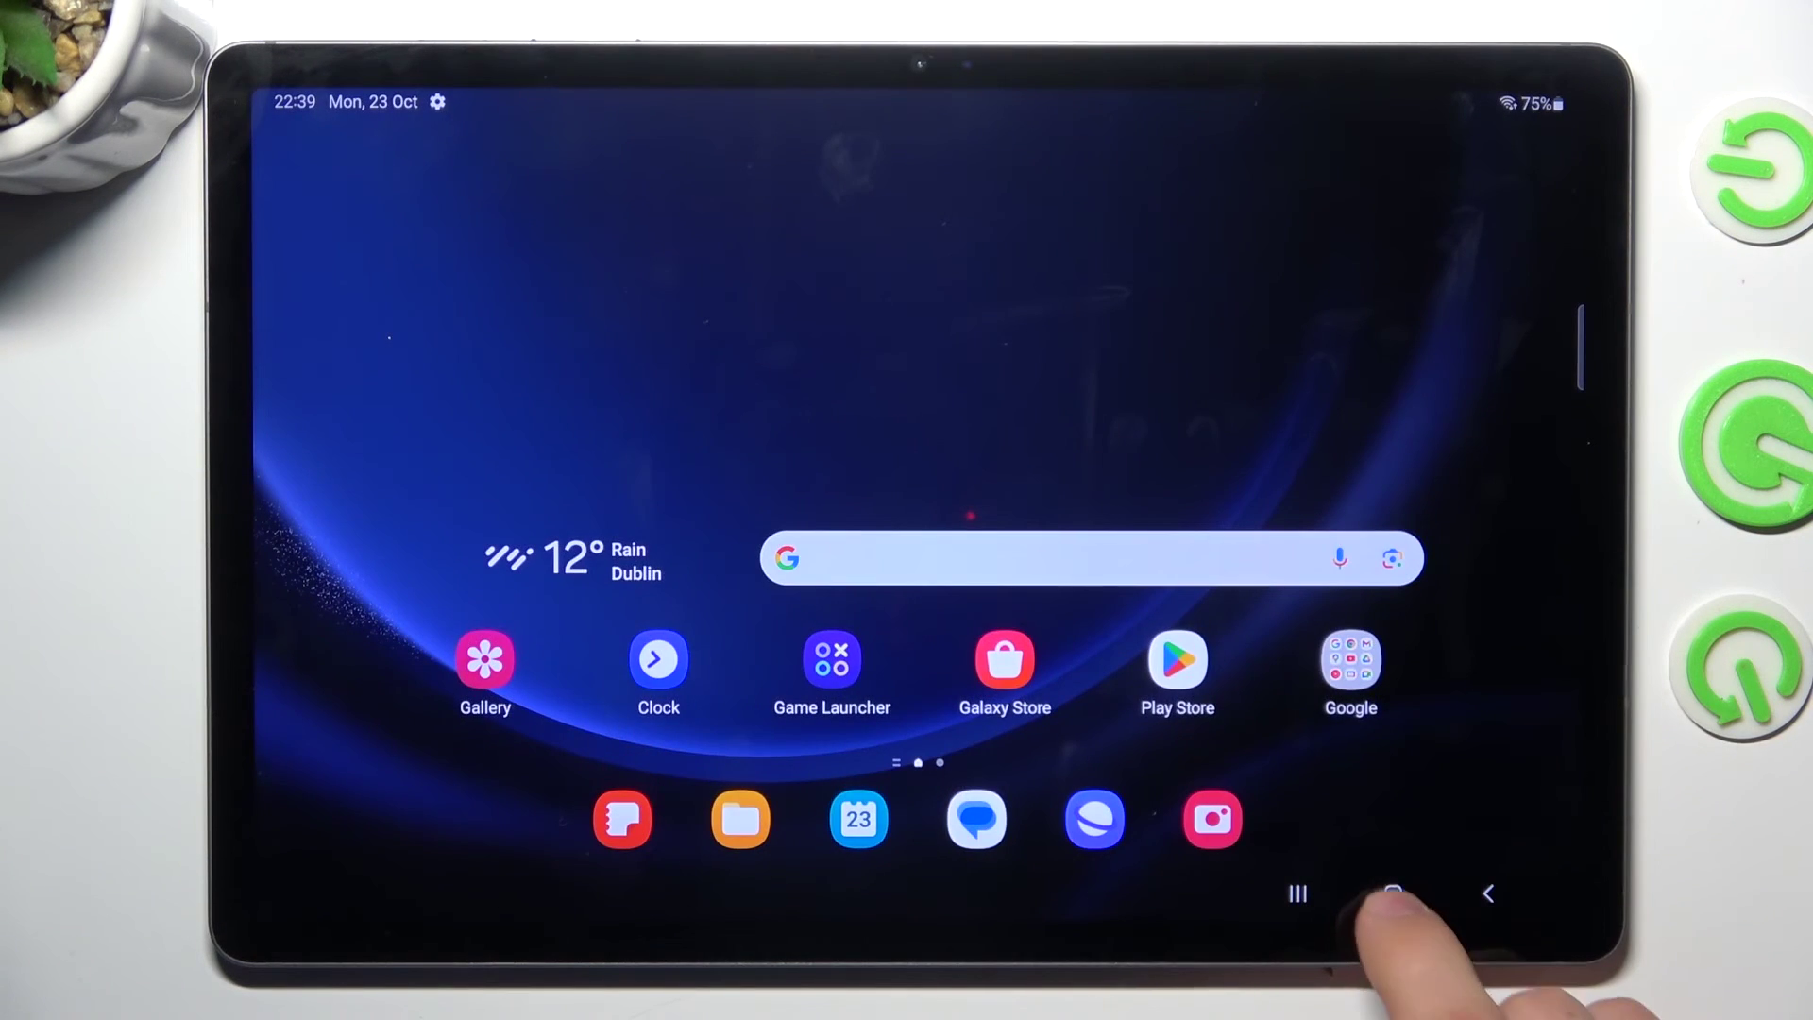
pyautogui.click(1298, 894)
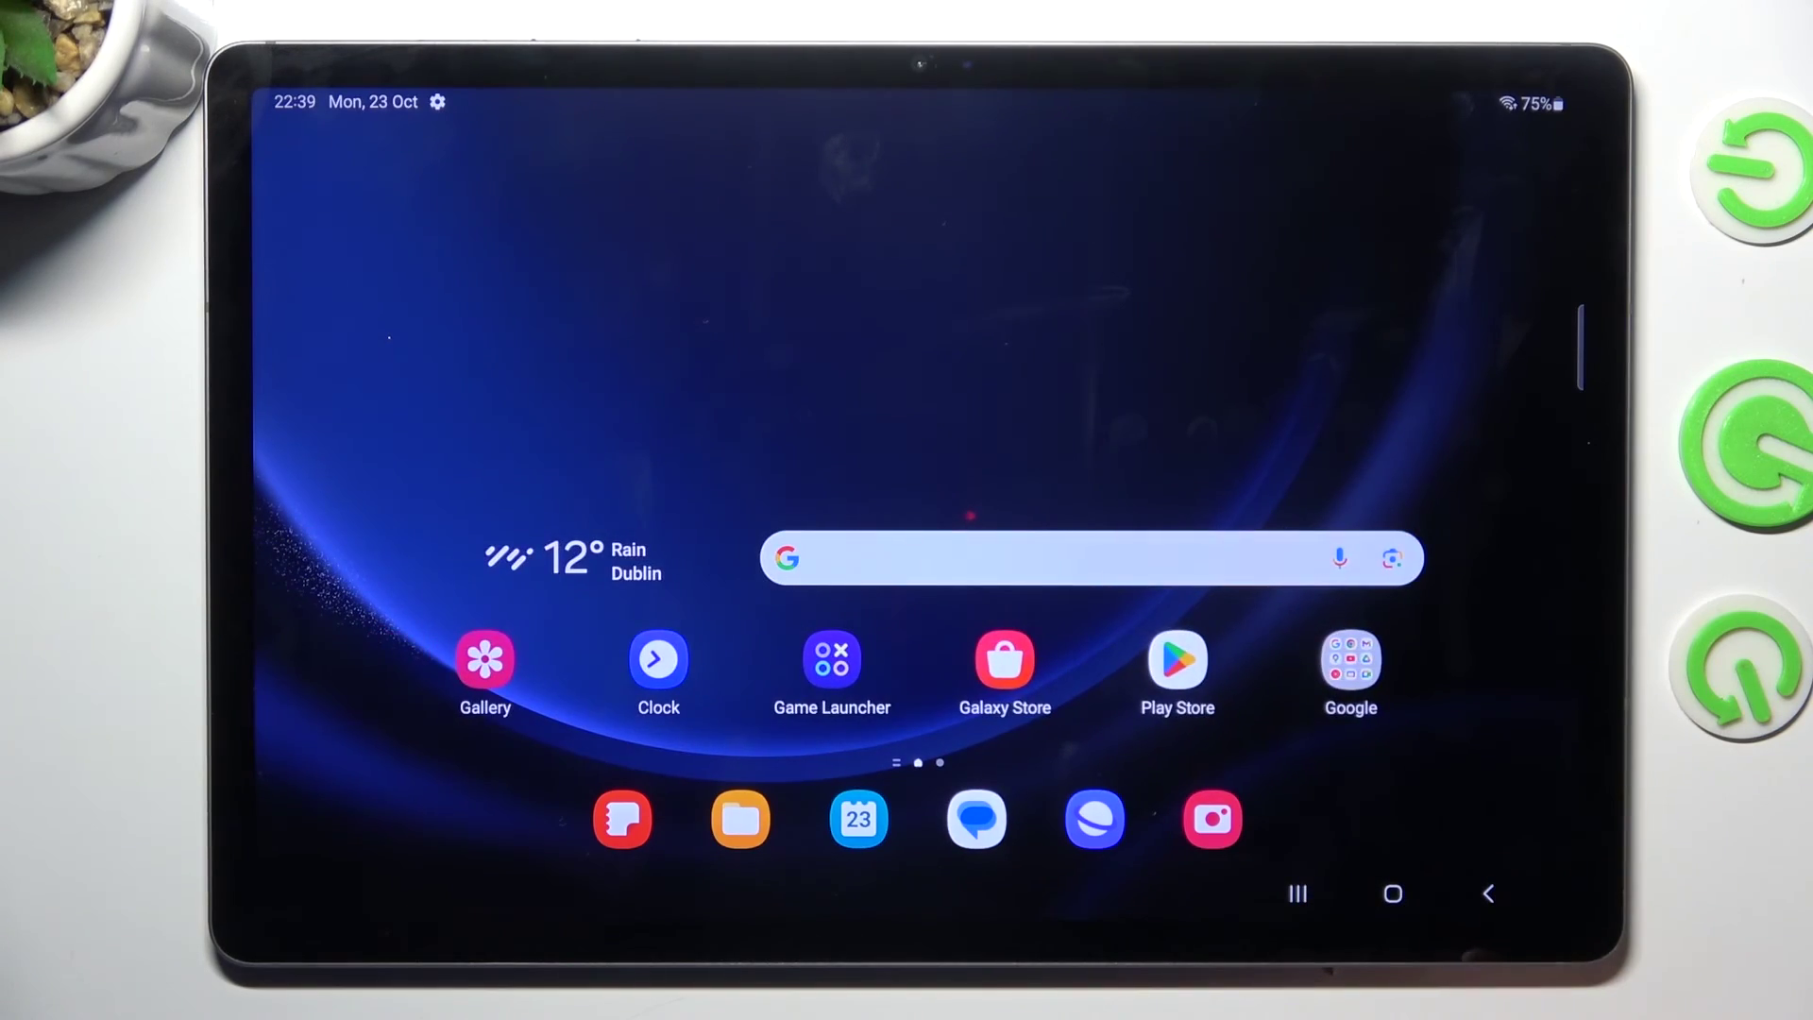